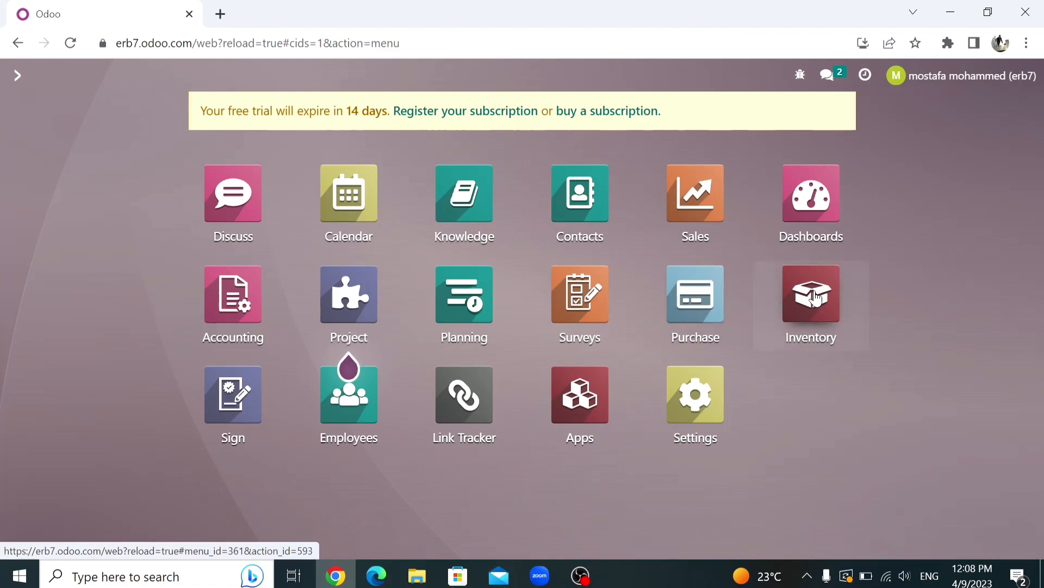
Create a new product in Inventory and name it "product".
{"action": "left_click", "coordinate": [815, 298]}
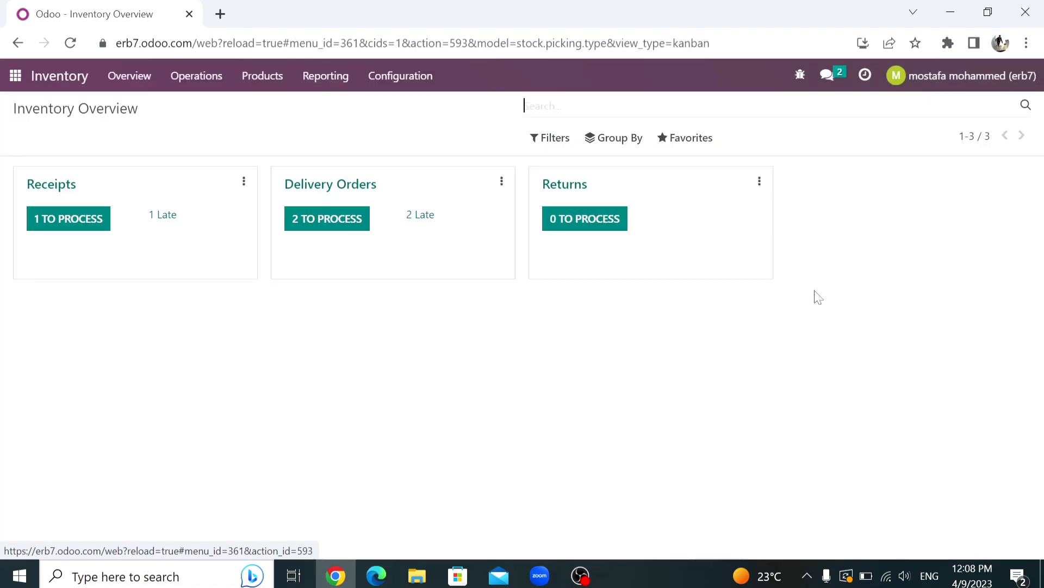
{"action": "left_click", "coordinate": [261, 84]}
{"action": "left_click", "coordinate": [272, 115]}
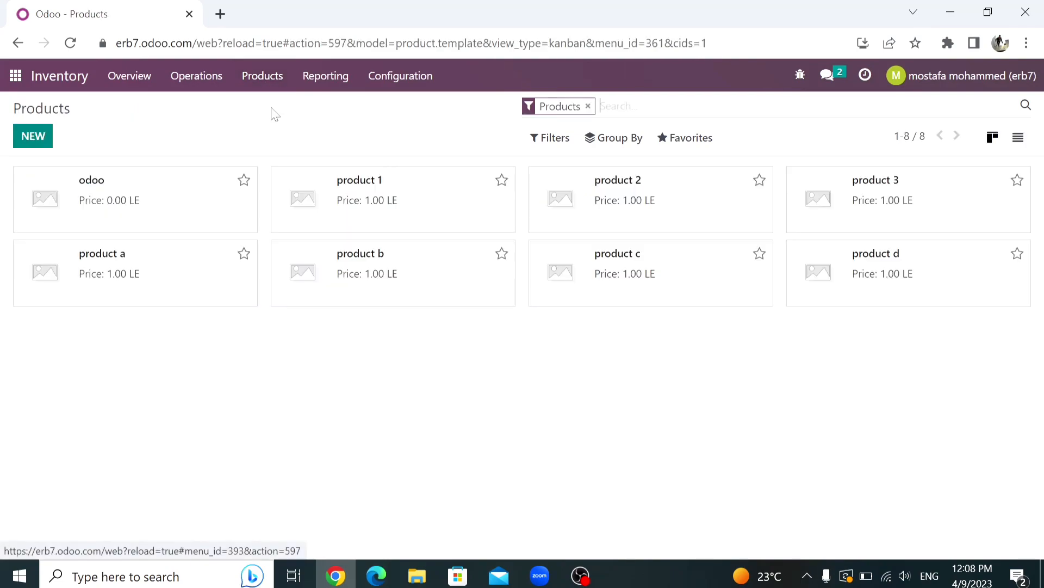
{"action": "left_click", "coordinate": [33, 136]}
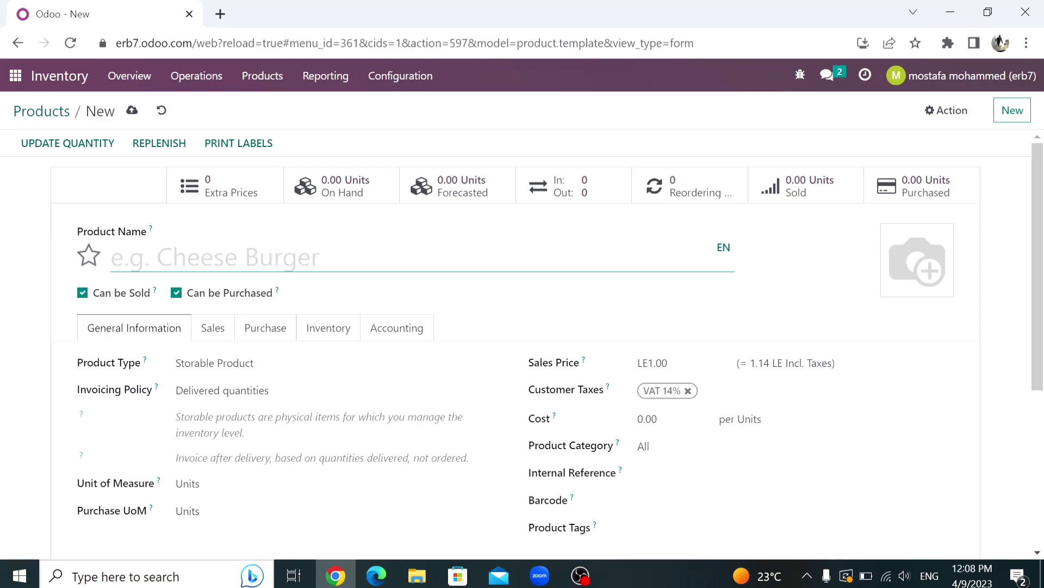
{"action": "type", "text": "pr"}
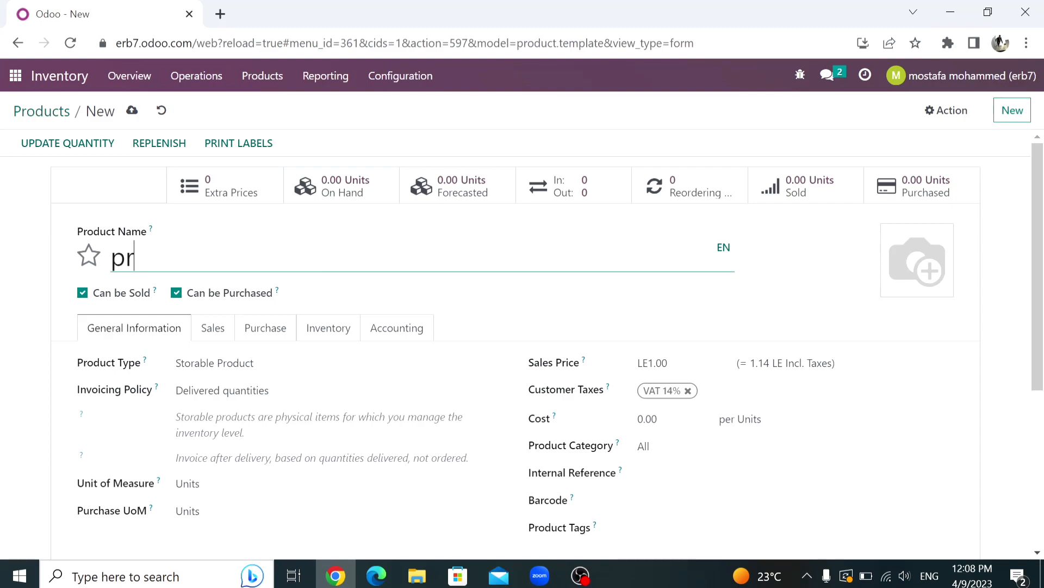
{"action": "type", "text": "oduct"}
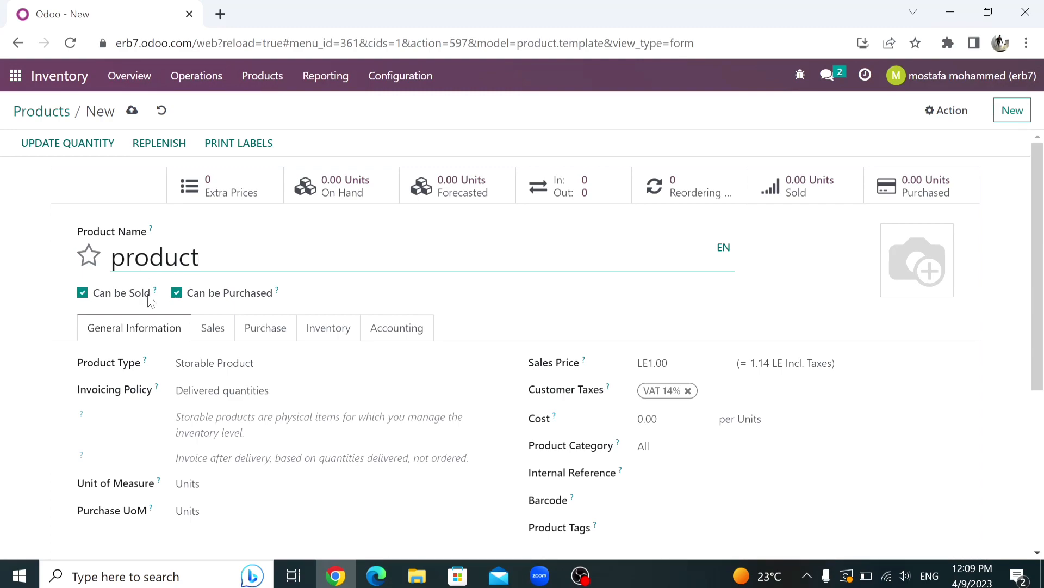
Toggle Can be Sold and Can be Purchased off and back on to compare which product form sections each option controls.
{"action": "left_click_drag", "start_coordinate": [153, 296], "coordinate": [99, 296]}
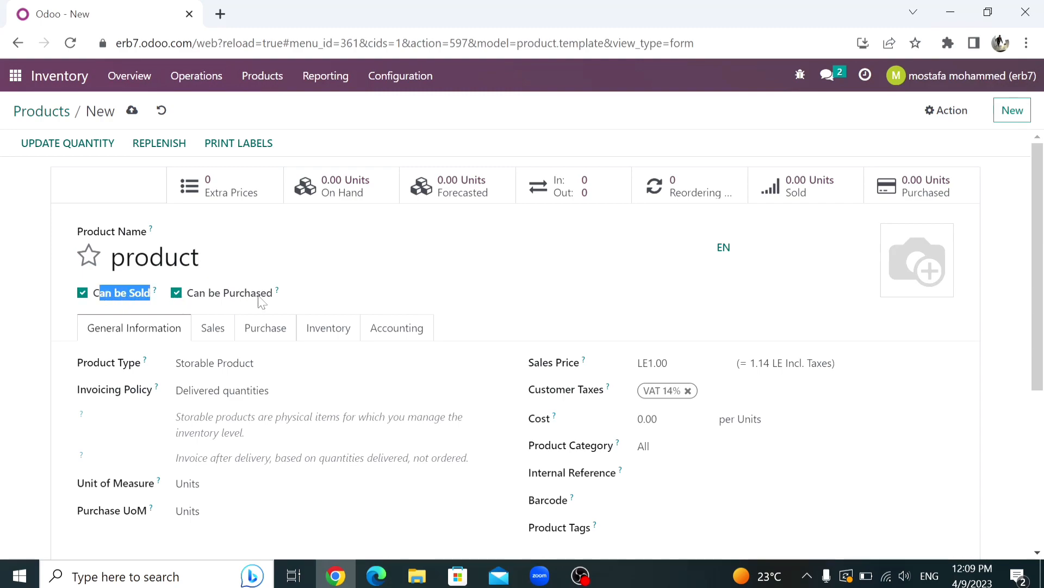
{"action": "left_click_drag", "start_coordinate": [275, 302], "coordinate": [216, 300]}
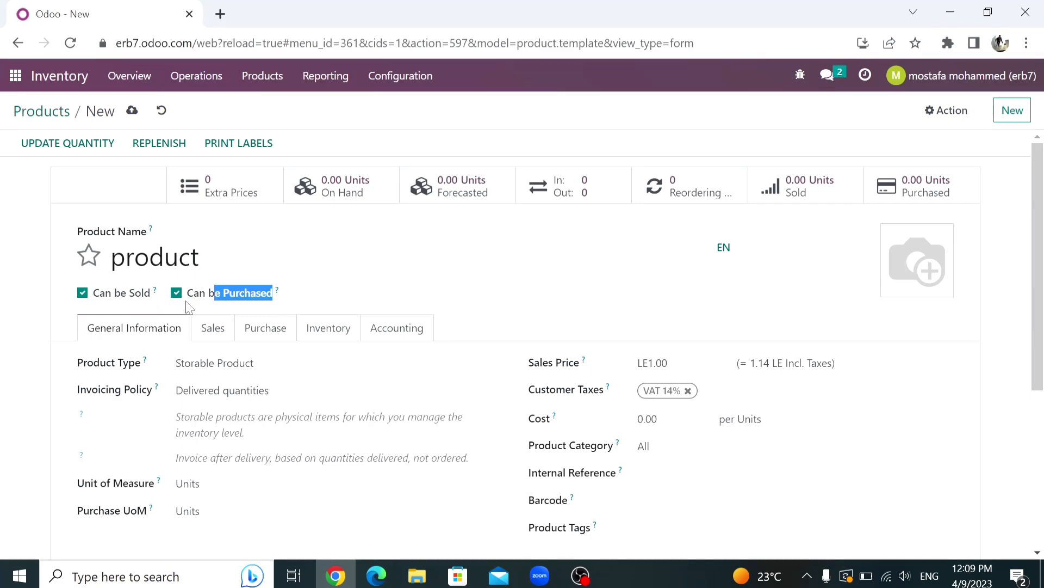
{"action": "left_click", "coordinate": [121, 296]}
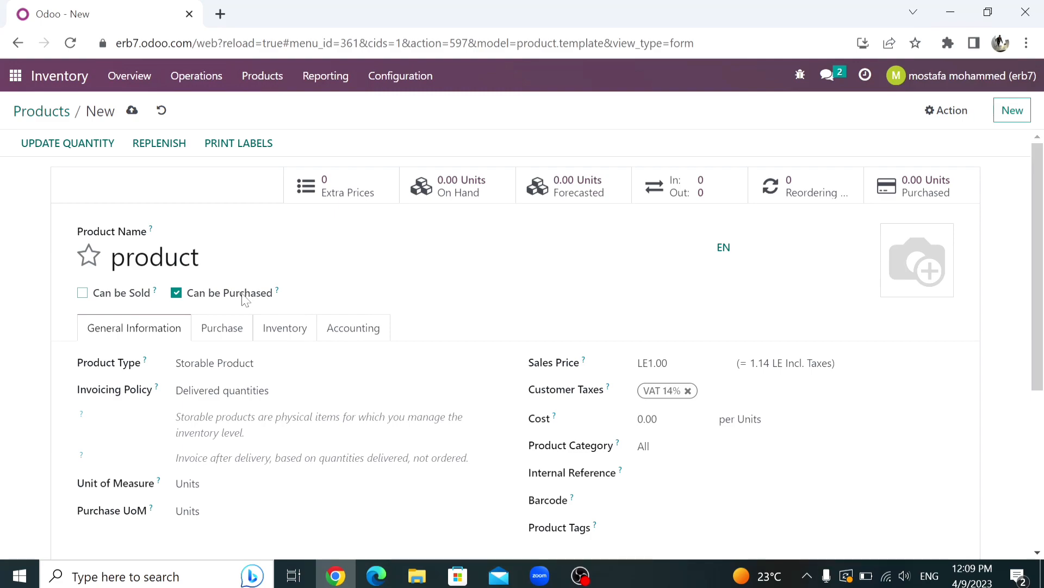
{"action": "left_click", "coordinate": [143, 299]}
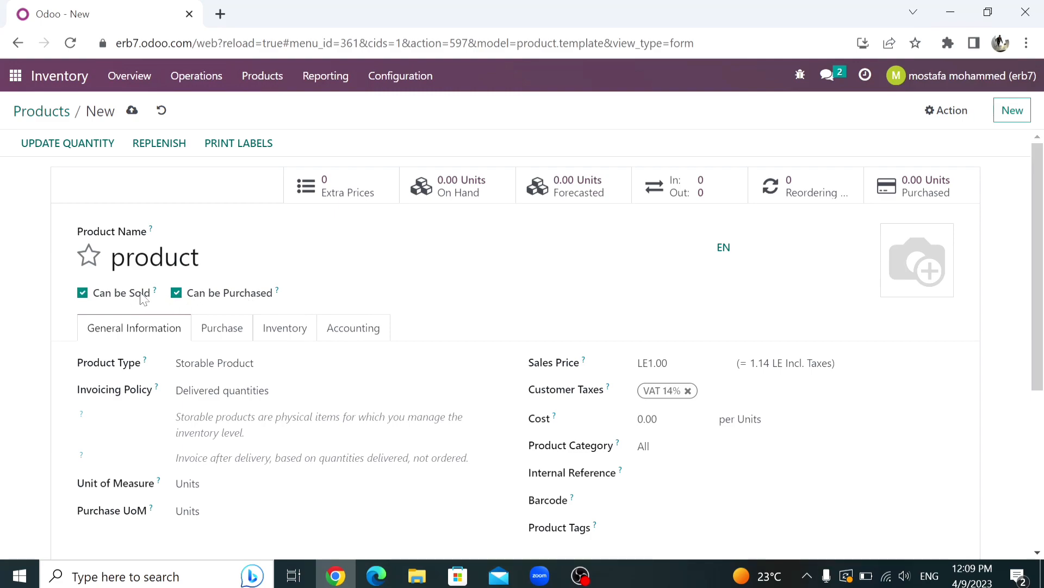
{"action": "left_click", "coordinate": [266, 298]}
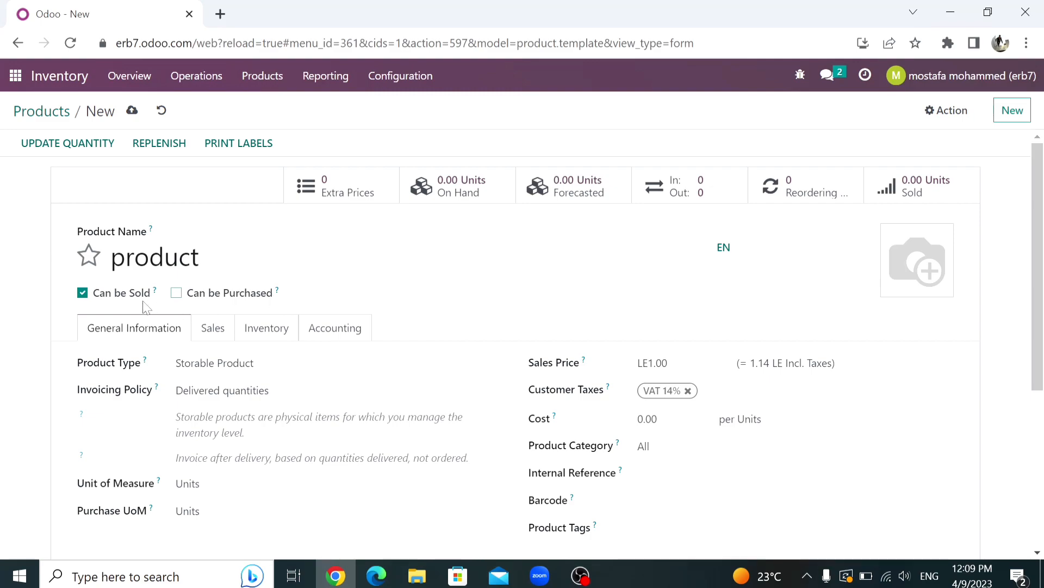
{"action": "left_click", "coordinate": [176, 295]}
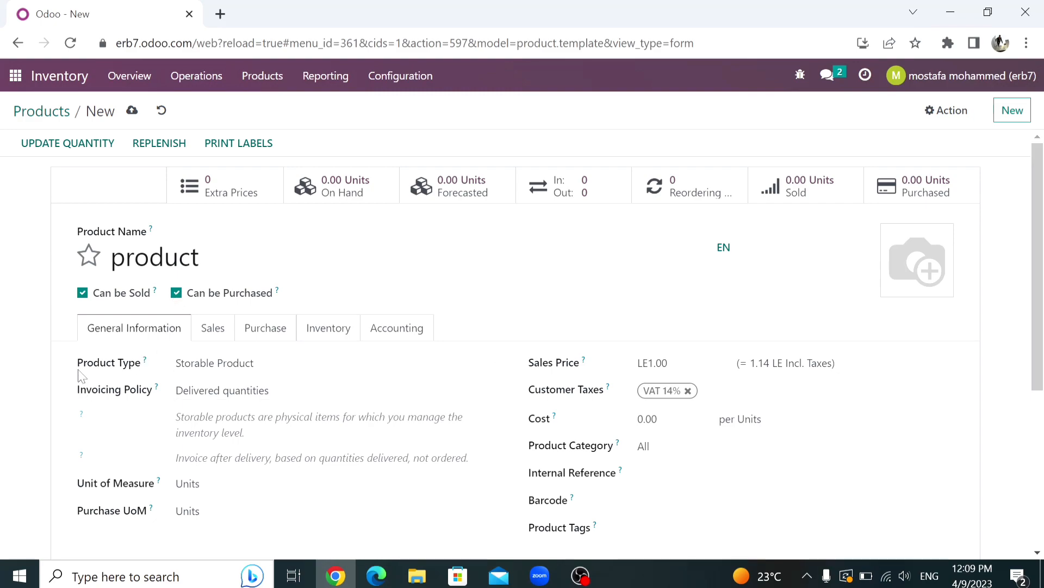
Switch the product type to Consumable, to Service, and back to Storable Product.
{"action": "triple_click", "coordinate": [129, 375]}
{"action": "left_click", "coordinate": [212, 372]}
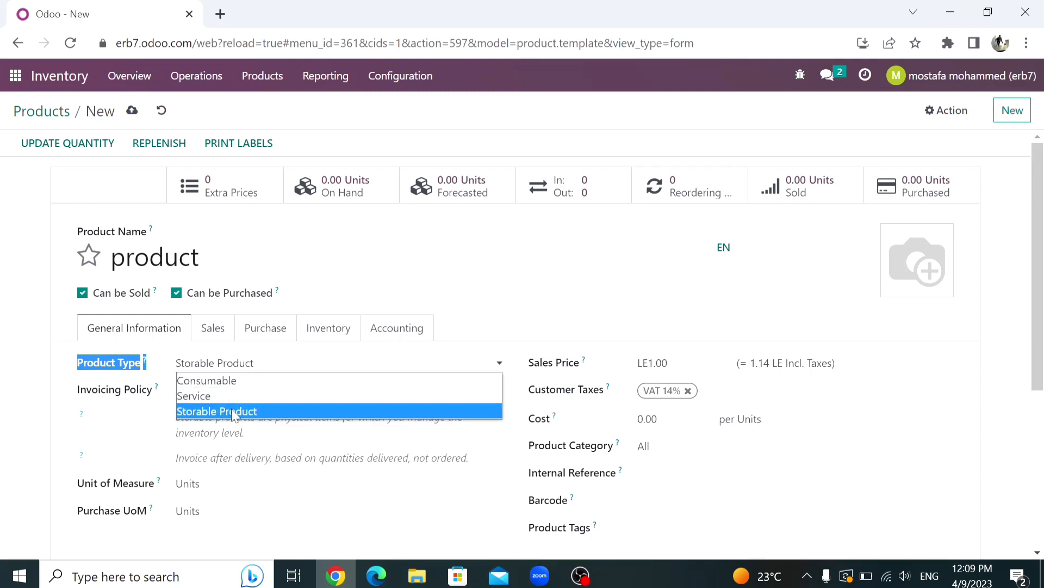
{"action": "left_click", "coordinate": [288, 381]}
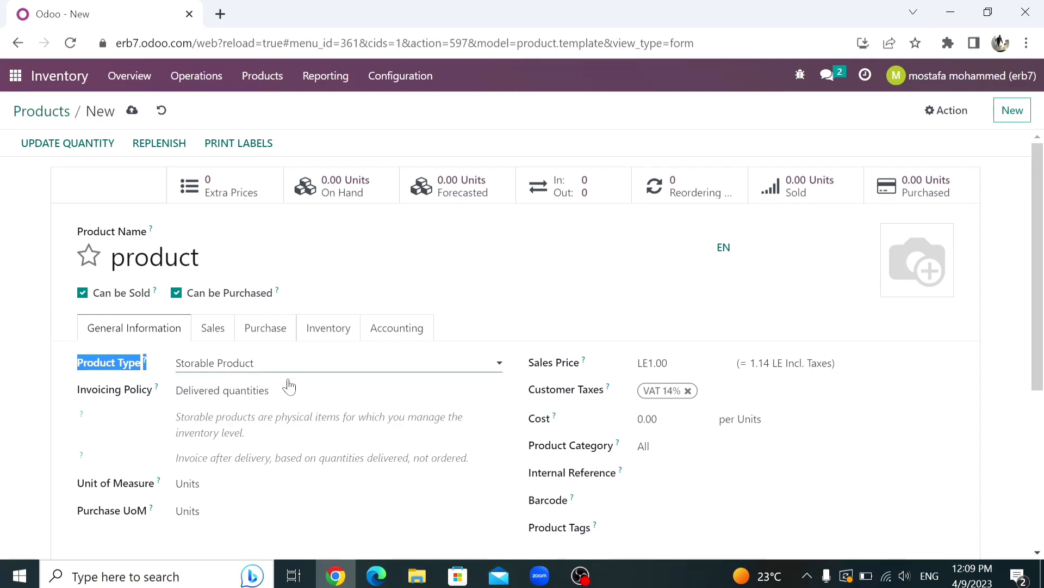
{"action": "left_click", "coordinate": [159, 372]}
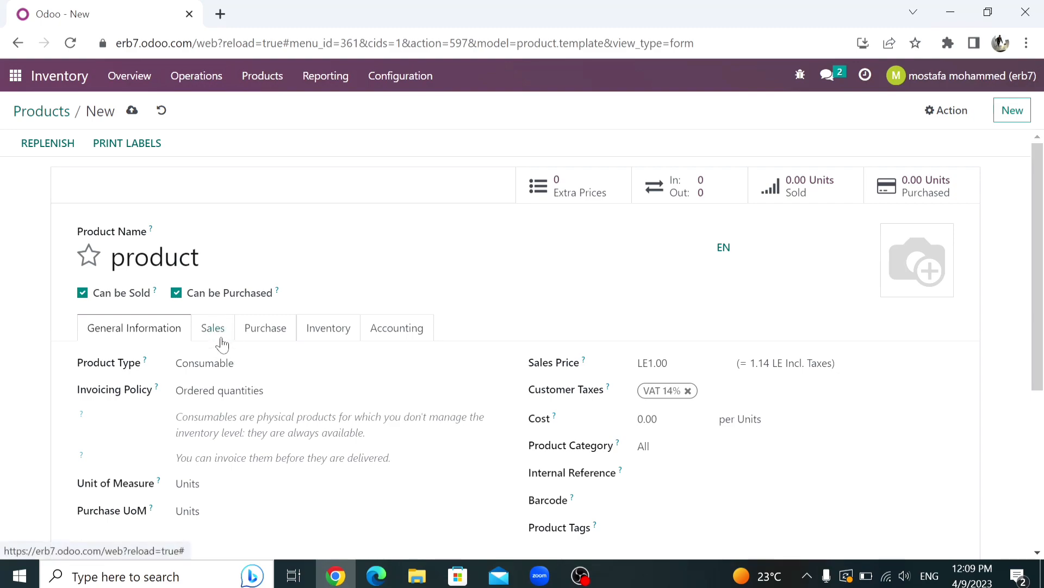
{"action": "left_click", "coordinate": [196, 370]}
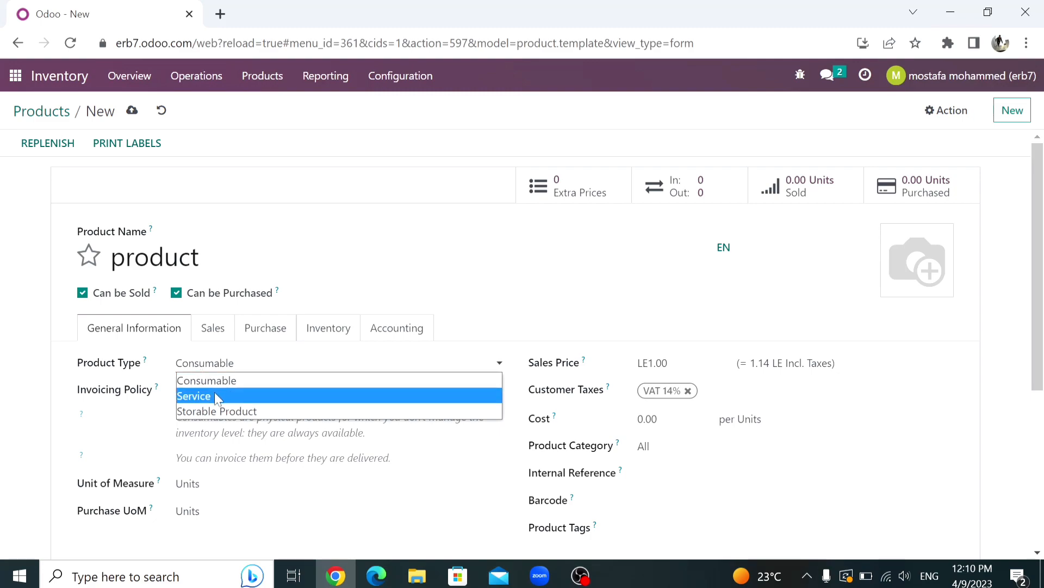
{"action": "left_click", "coordinate": [216, 397]}
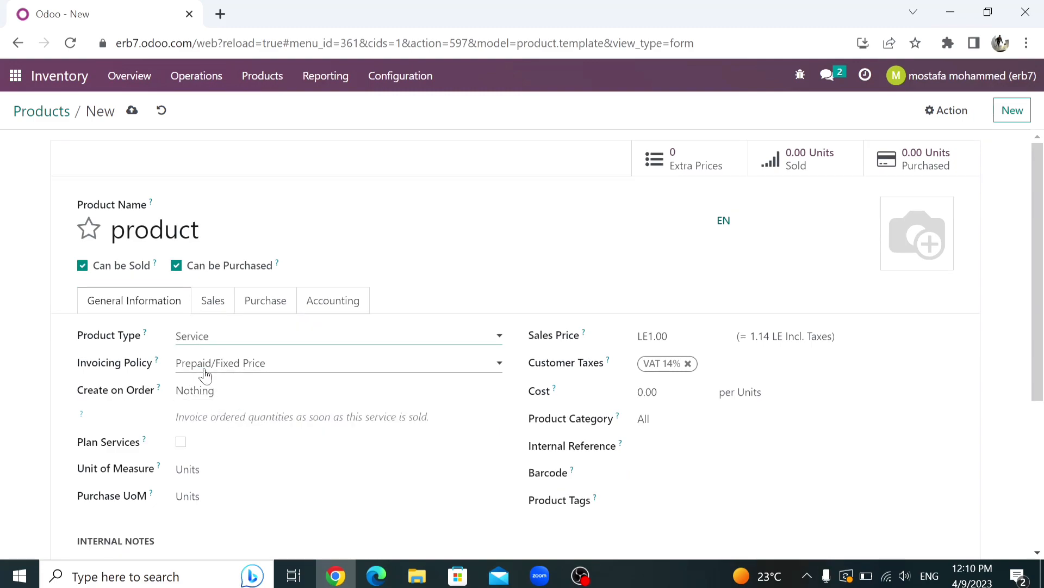
{"action": "left_click", "coordinate": [186, 342]}
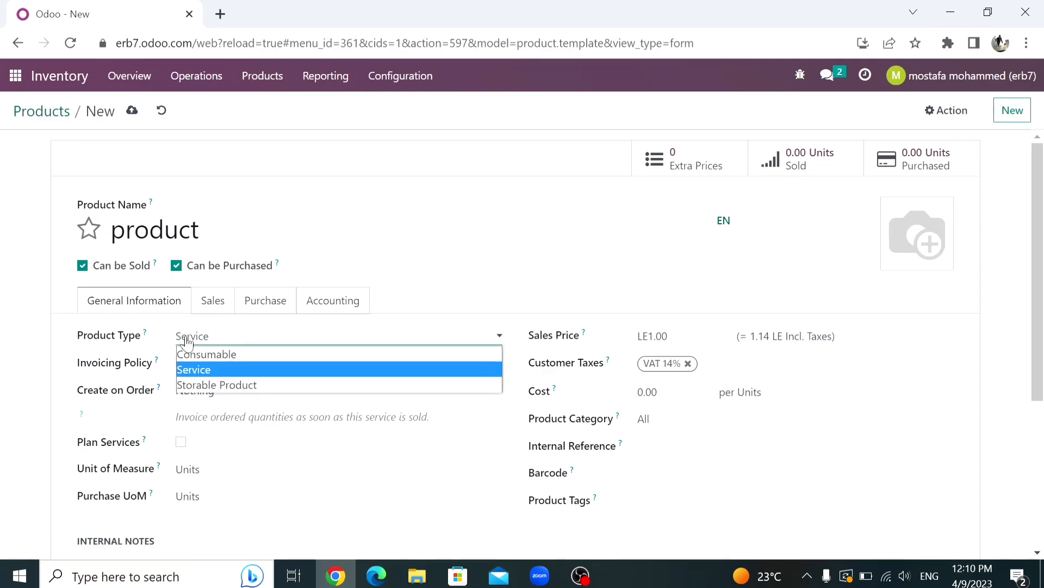
{"action": "left_click", "coordinate": [216, 385]}
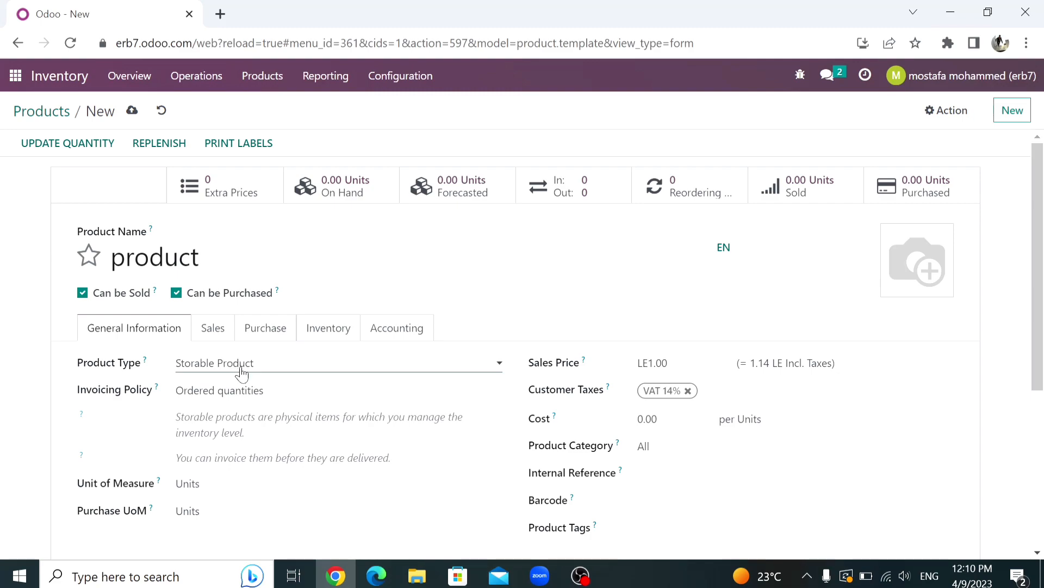
Examine the invoicing policy choices and the sales price, customer taxes, cost and product category fields.
{"action": "left_click_drag", "start_coordinate": [78, 388], "coordinate": [153, 402]}
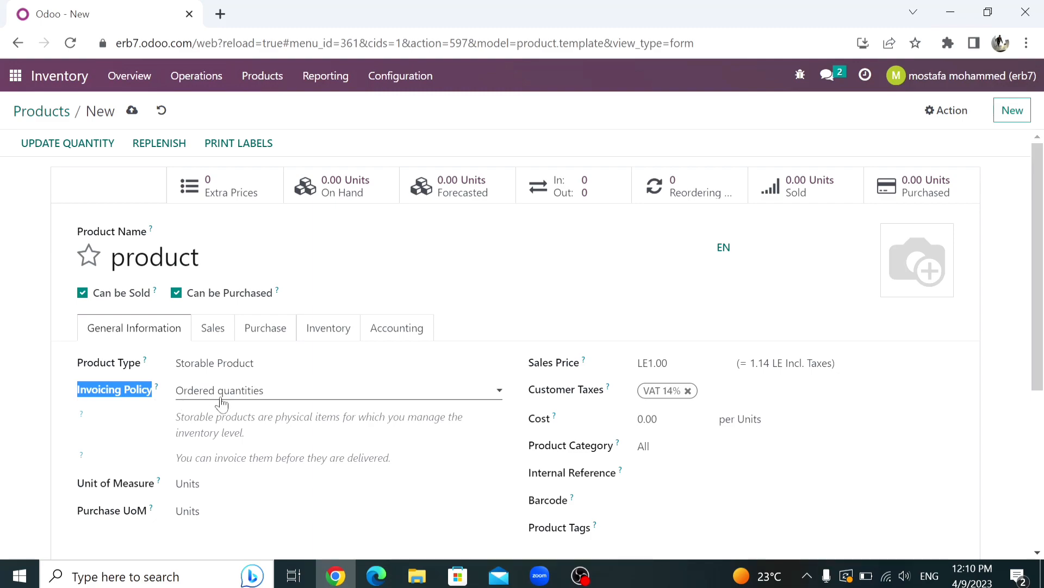
{"action": "left_click", "coordinate": [182, 396]}
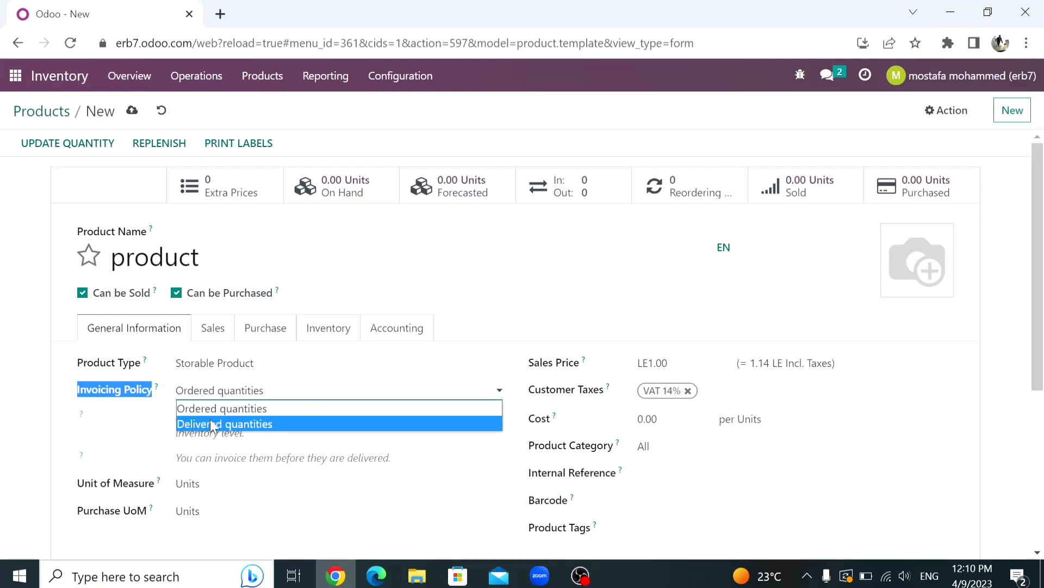
{"action": "left_click", "coordinate": [166, 418]}
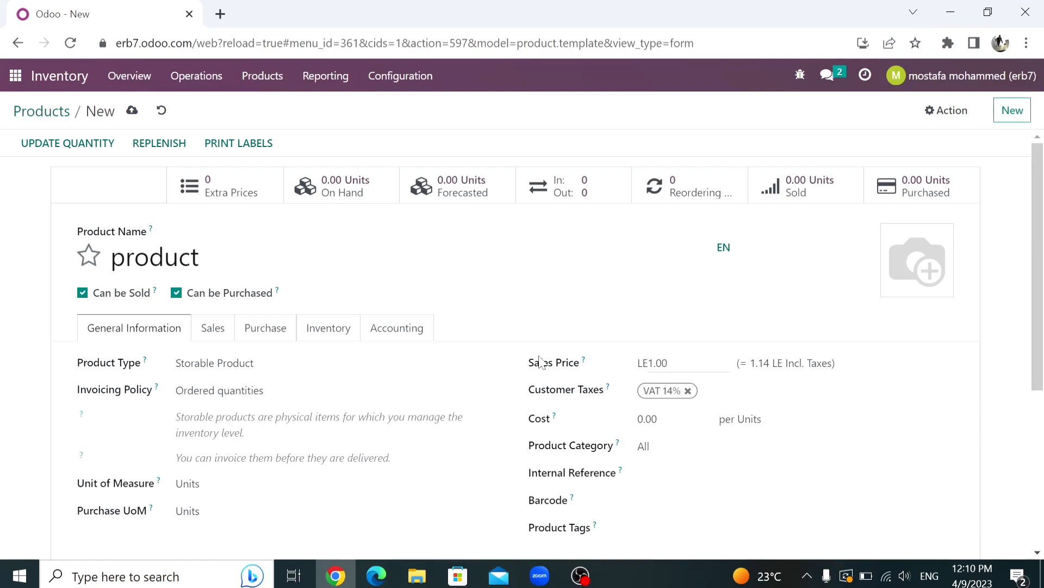
{"action": "left_click_drag", "start_coordinate": [525, 363], "coordinate": [656, 359]}
{"action": "left_click", "coordinate": [673, 359]}
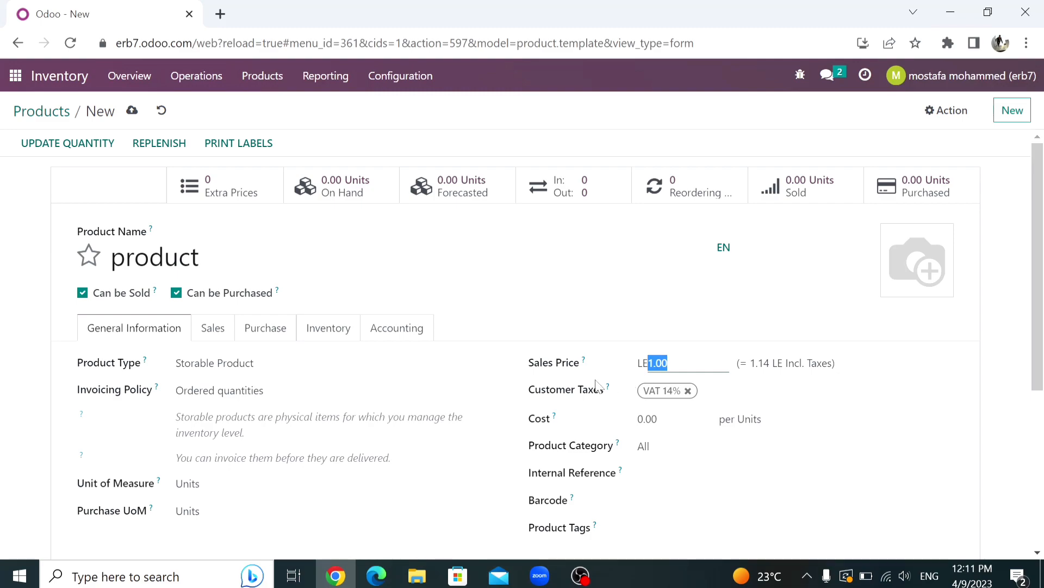
{"action": "left_click_drag", "start_coordinate": [558, 395], "coordinate": [610, 396]}
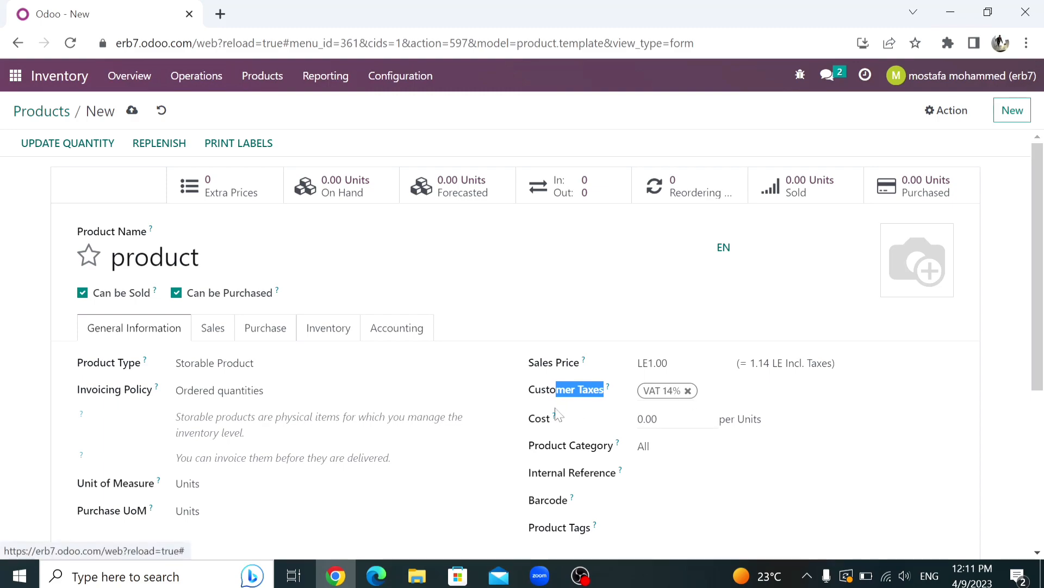
{"action": "left_click", "coordinate": [532, 426]}
{"action": "left_click", "coordinate": [640, 423]}
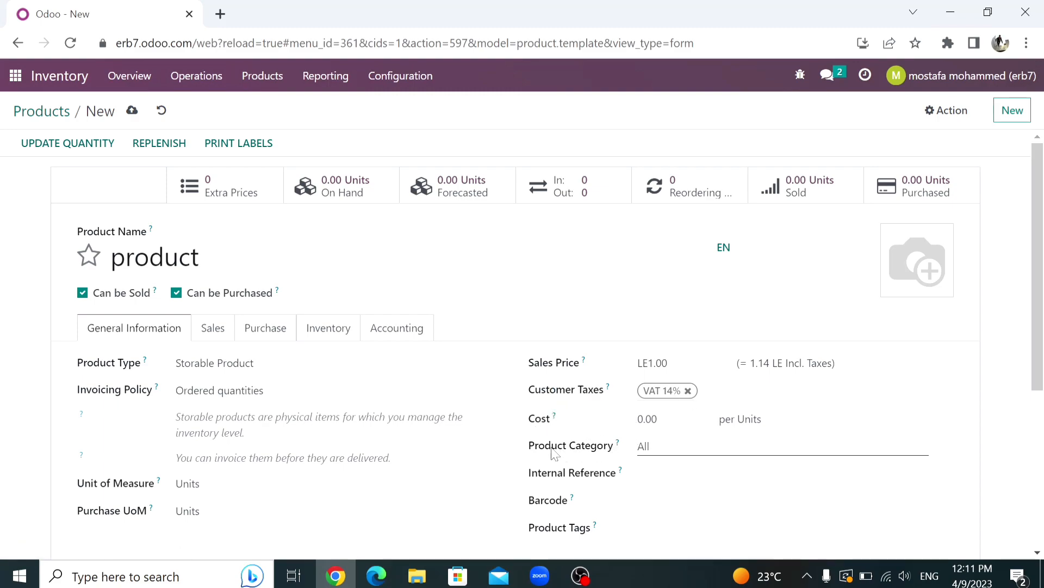
{"action": "left_click_drag", "start_coordinate": [529, 448], "coordinate": [617, 460]}
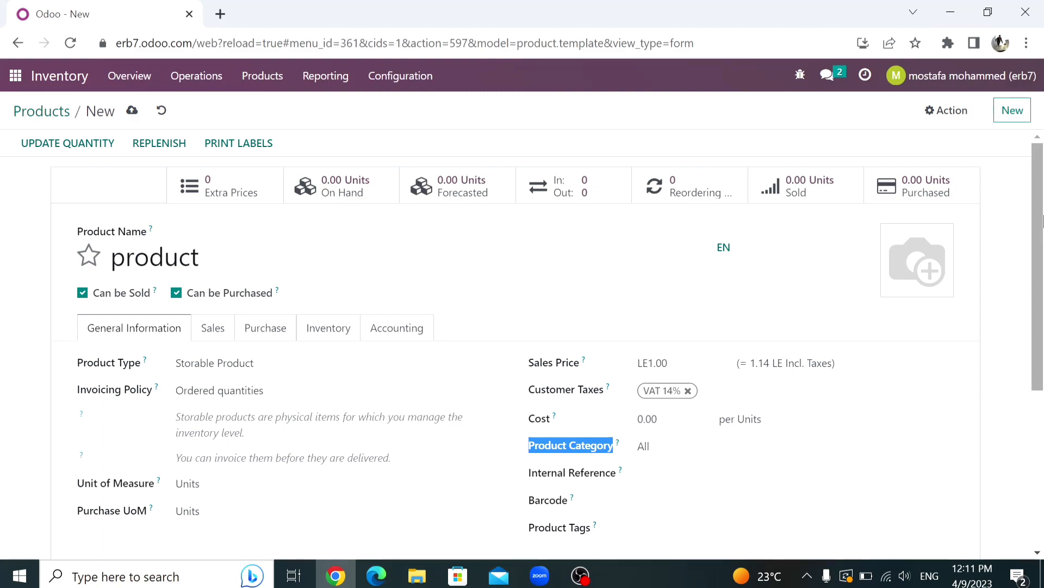
Set the product's internal reference to p-1001.
{"action": "left_click_drag", "start_coordinate": [1043, 216], "coordinate": [1043, 264]}
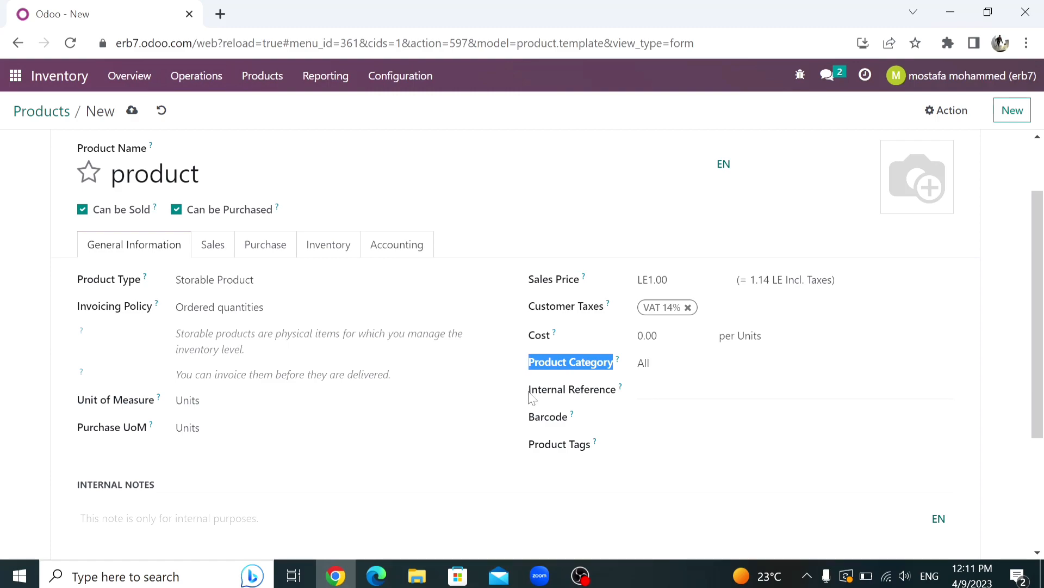
{"action": "left_click_drag", "start_coordinate": [529, 391], "coordinate": [621, 405]}
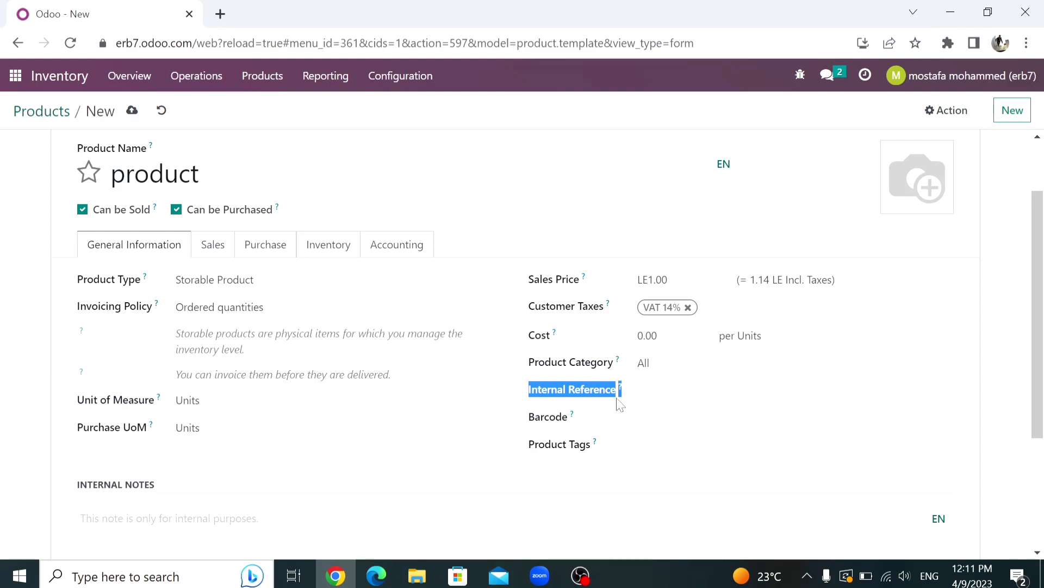
{"action": "left_click", "coordinate": [677, 390]}
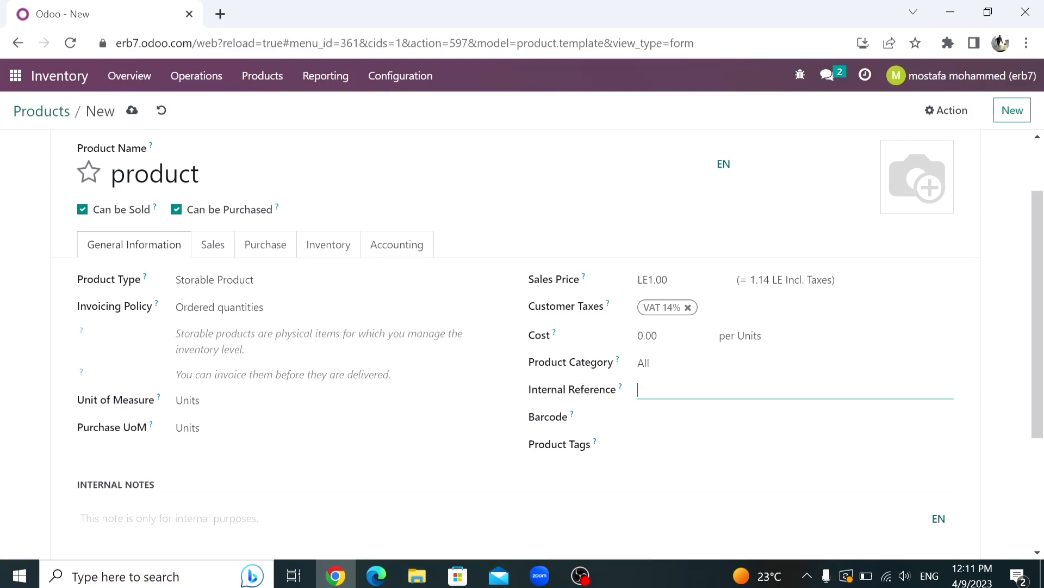
{"action": "type", "text": "p-1001"}
Examine the product's barcode, product tags and internal notes fields without filling them in.
{"action": "left_click_drag", "start_coordinate": [530, 426], "coordinate": [597, 425]}
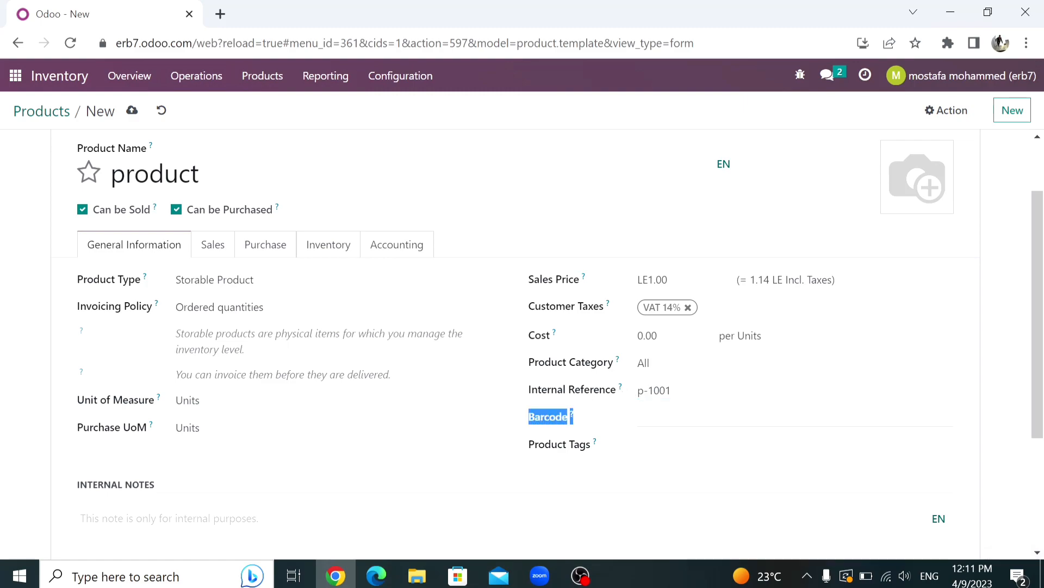
{"action": "left_click", "coordinate": [669, 418]}
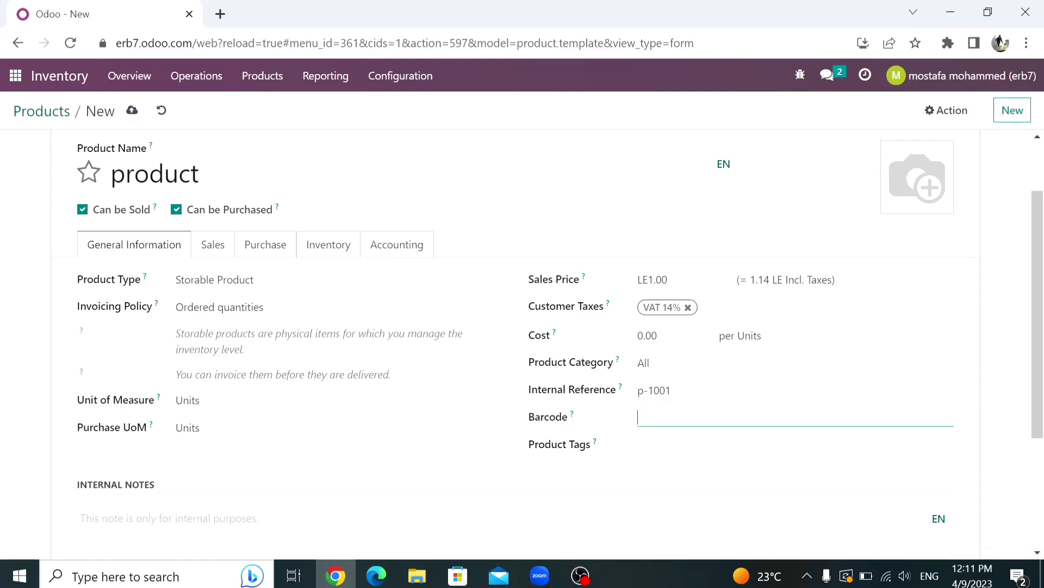
{"action": "left_click", "coordinate": [423, 348]}
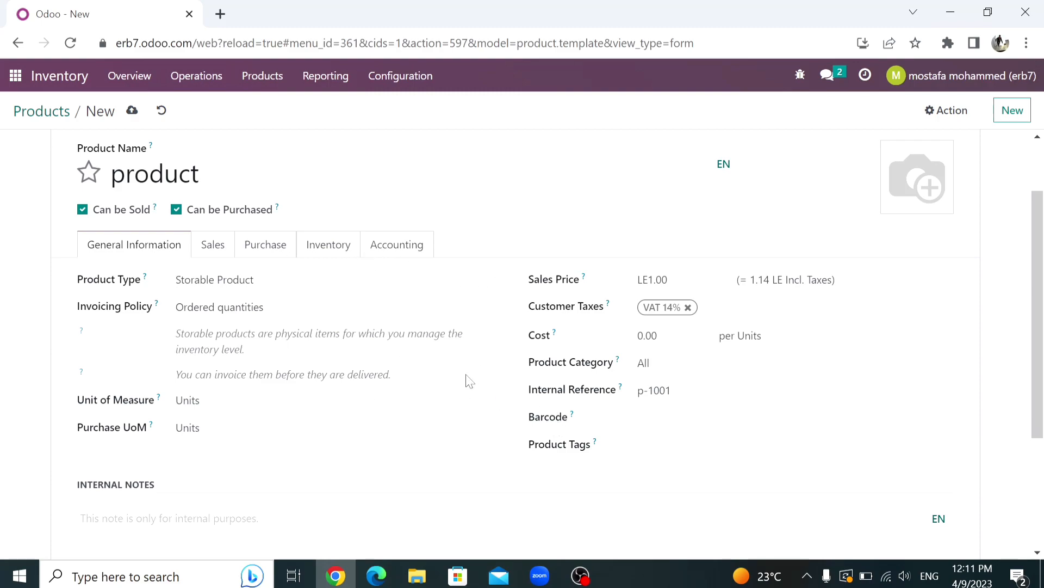
{"action": "left_click_drag", "start_coordinate": [529, 450], "coordinate": [584, 459]}
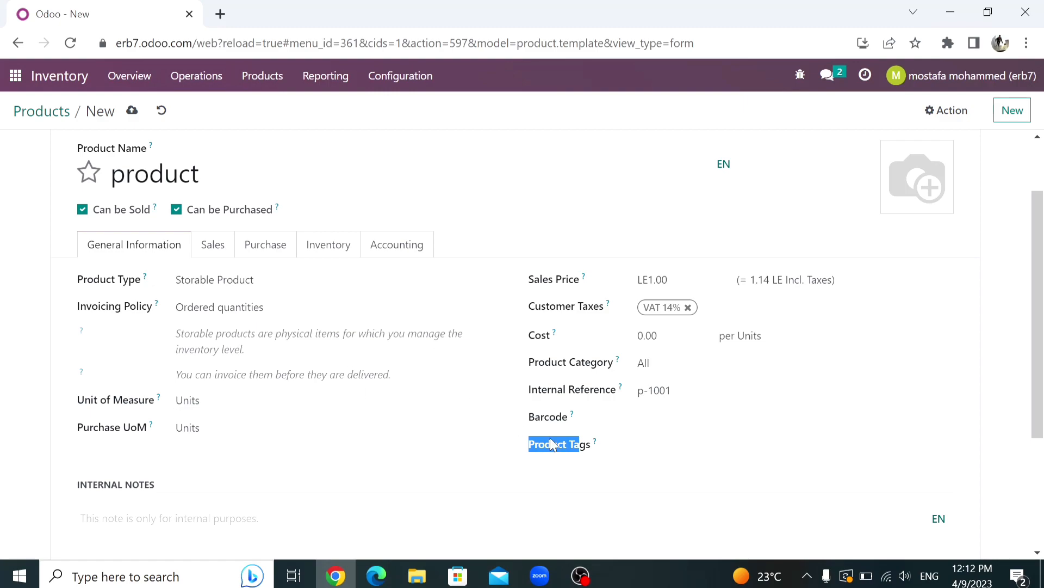
{"action": "left_click", "coordinate": [586, 472]}
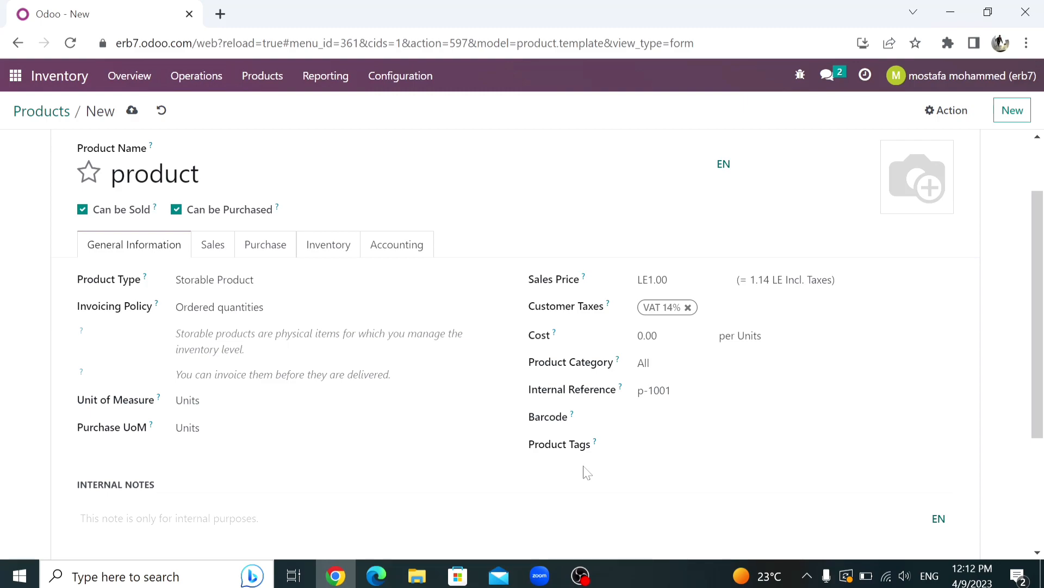
{"action": "left_click", "coordinate": [169, 517]}
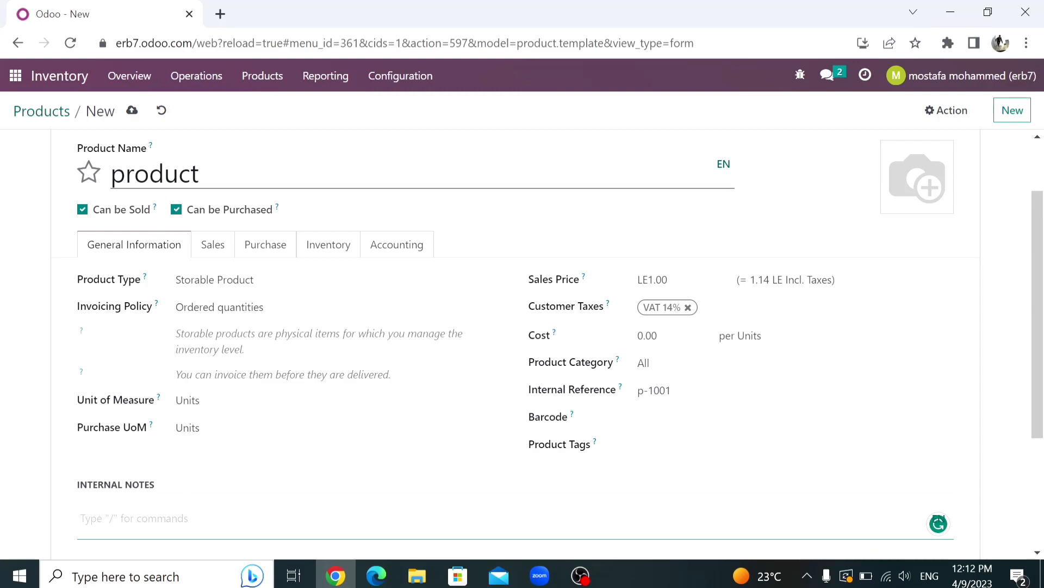
Examine the product's optional products and sales description fields in the sales section without filling them in.
{"action": "left_click", "coordinate": [223, 258]}
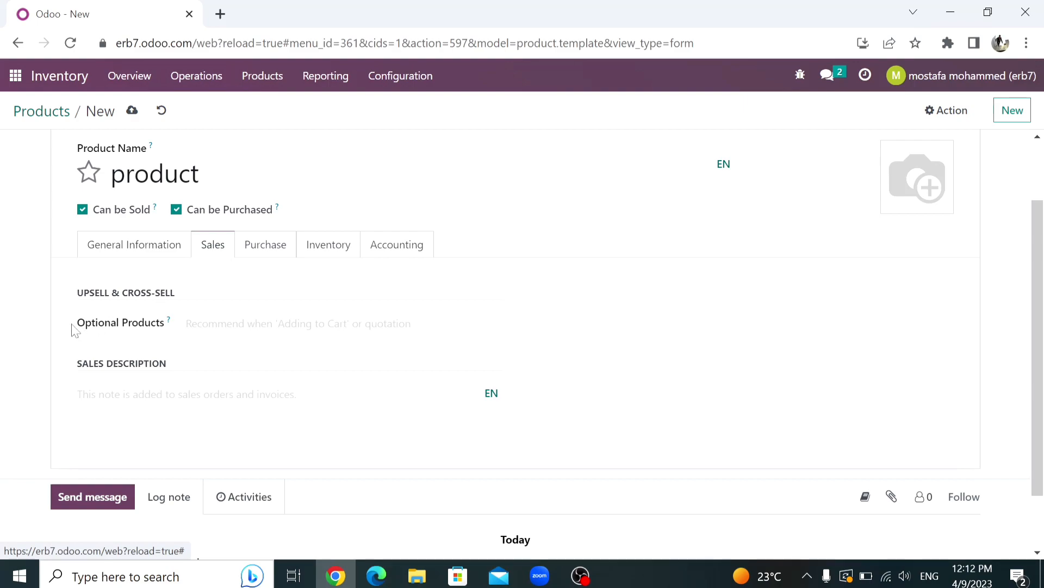
{"action": "left_click_drag", "start_coordinate": [74, 325], "coordinate": [171, 335]}
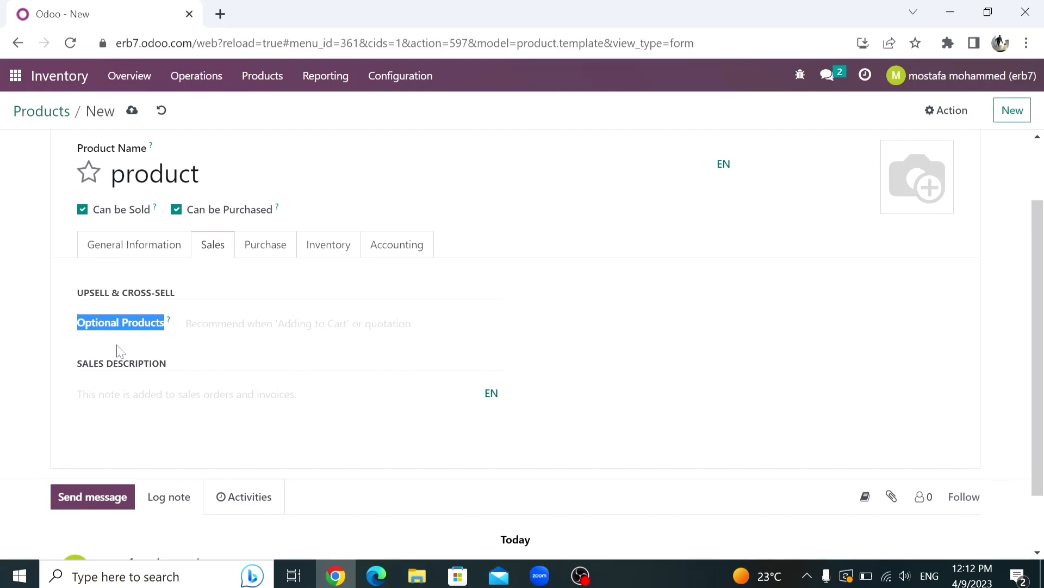
{"action": "left_click", "coordinate": [125, 387]}
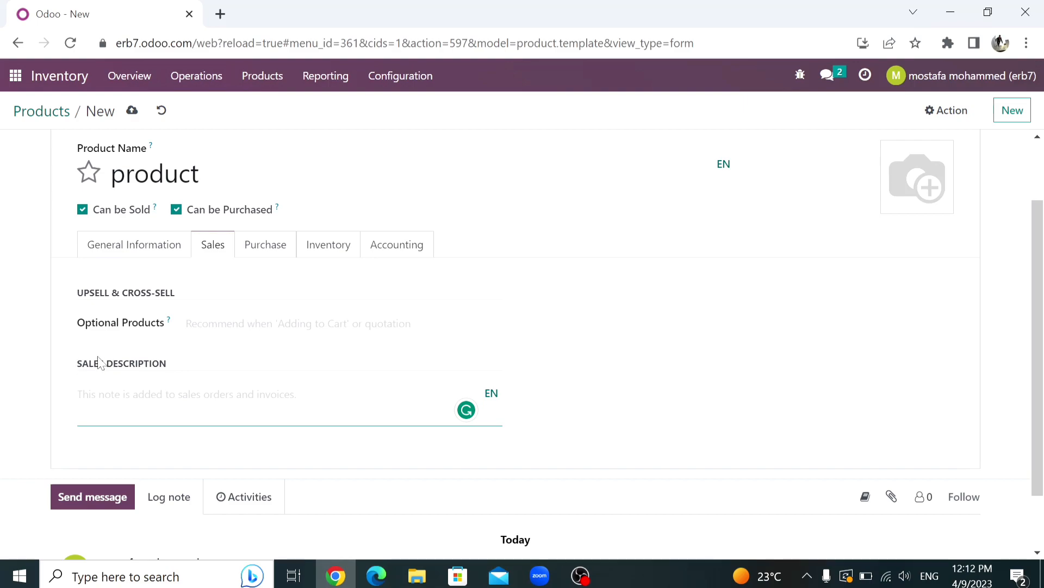
Examine the purchase section's vendor line, vendor taxes, control policy and purchase description, leaving the vendor and description blank.
{"action": "left_click", "coordinate": [263, 244]}
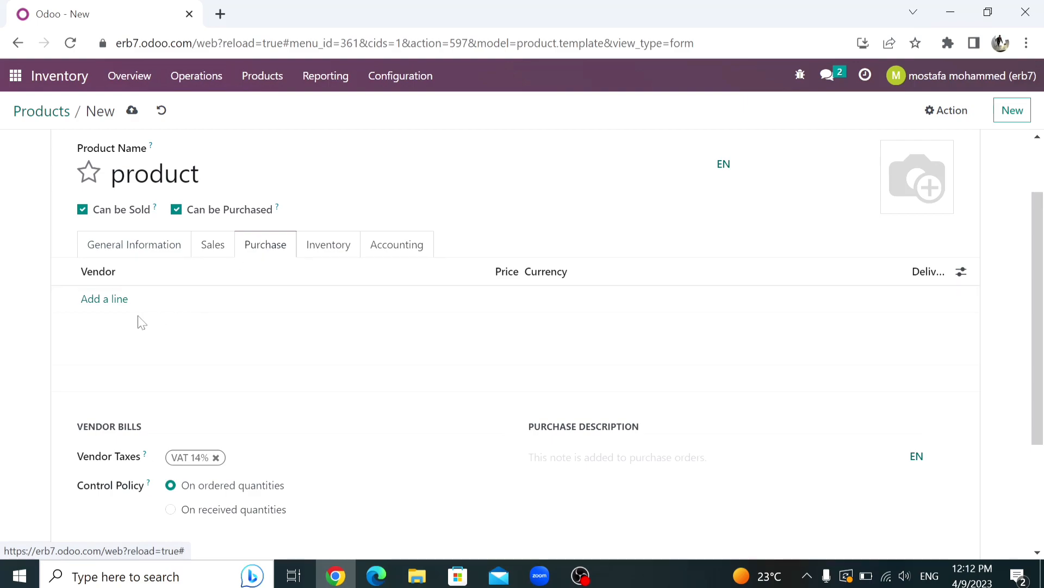
{"action": "mouse_move", "coordinate": [107, 283]}
{"action": "left_click", "coordinate": [93, 300]}
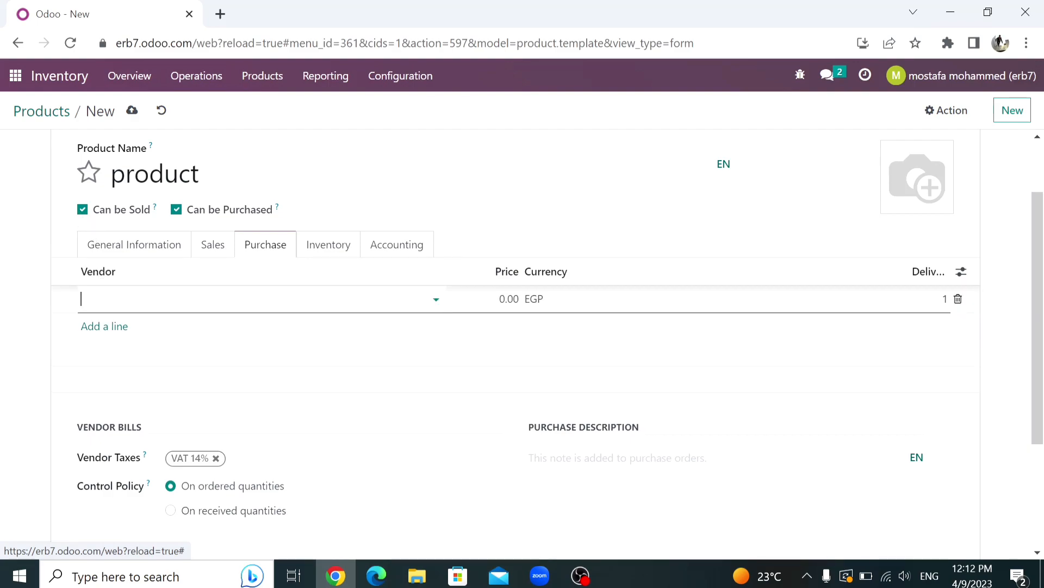
{"action": "left_click", "coordinate": [24, 286]}
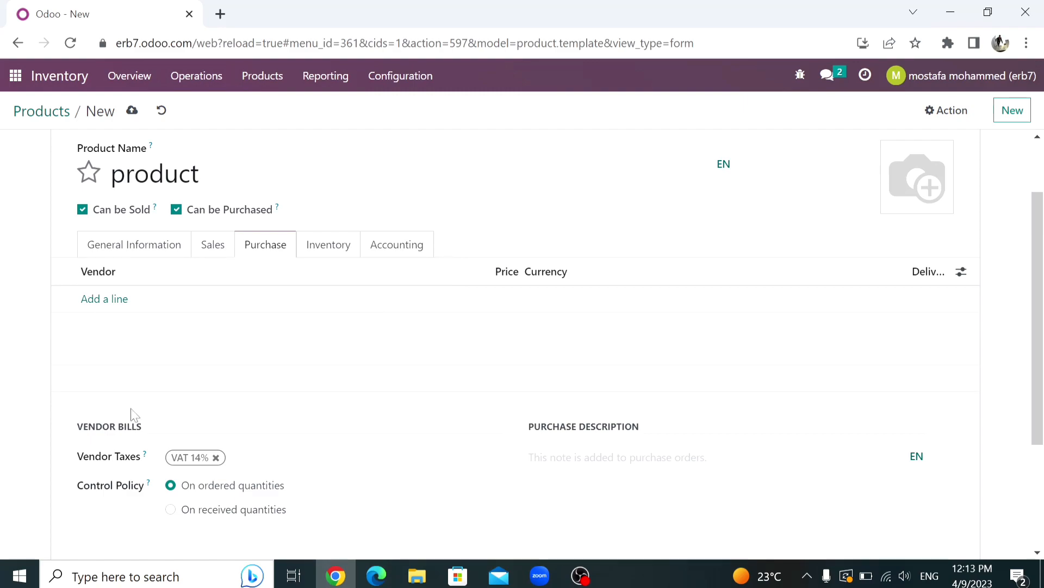
{"action": "left_click_drag", "start_coordinate": [125, 460], "coordinate": [78, 463]}
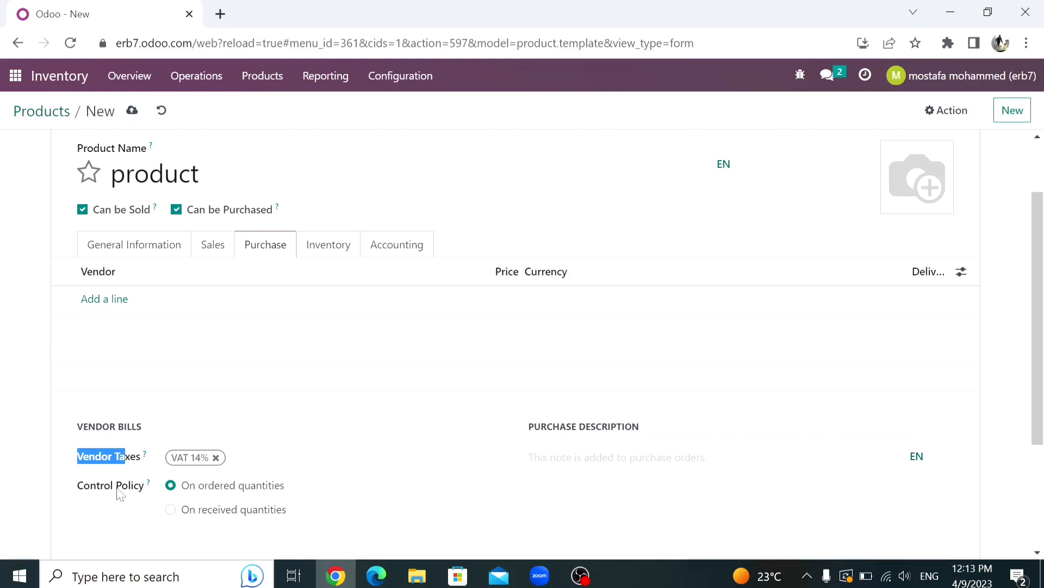
{"action": "left_click_drag", "start_coordinate": [81, 493], "coordinate": [162, 488]}
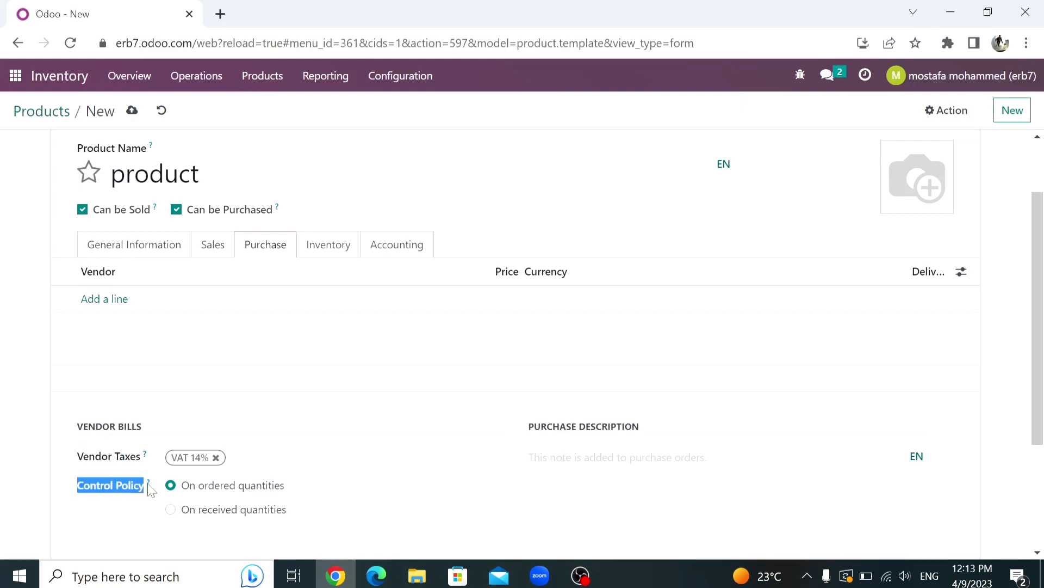
{"action": "mouse_move", "coordinate": [148, 487]}
{"action": "left_click", "coordinate": [891, 472]}
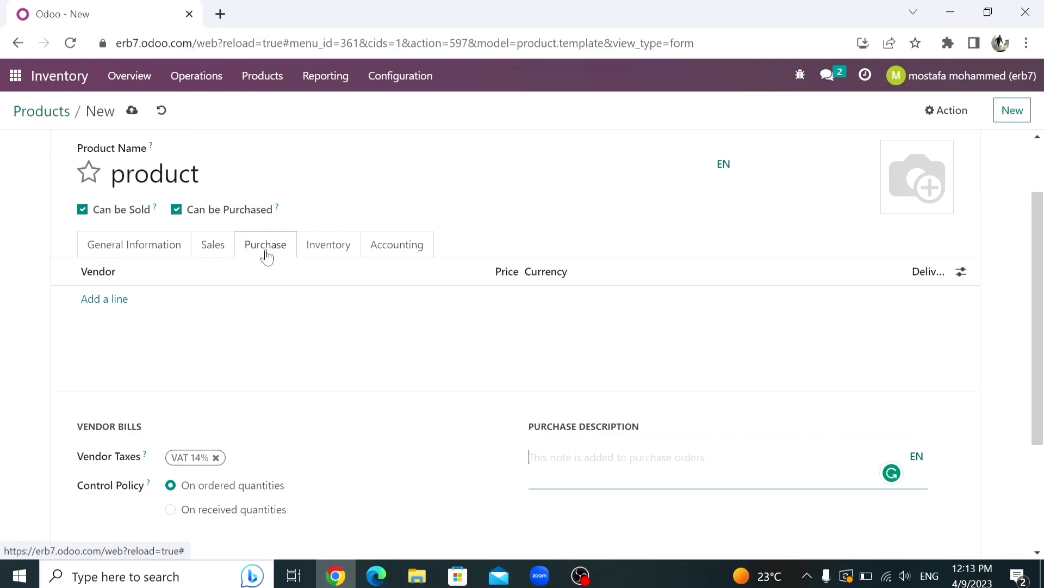
Examine the inventory section's routes, counterpart locations, and the description fields for receipts and delivery orders.
{"action": "left_click", "coordinate": [317, 254]}
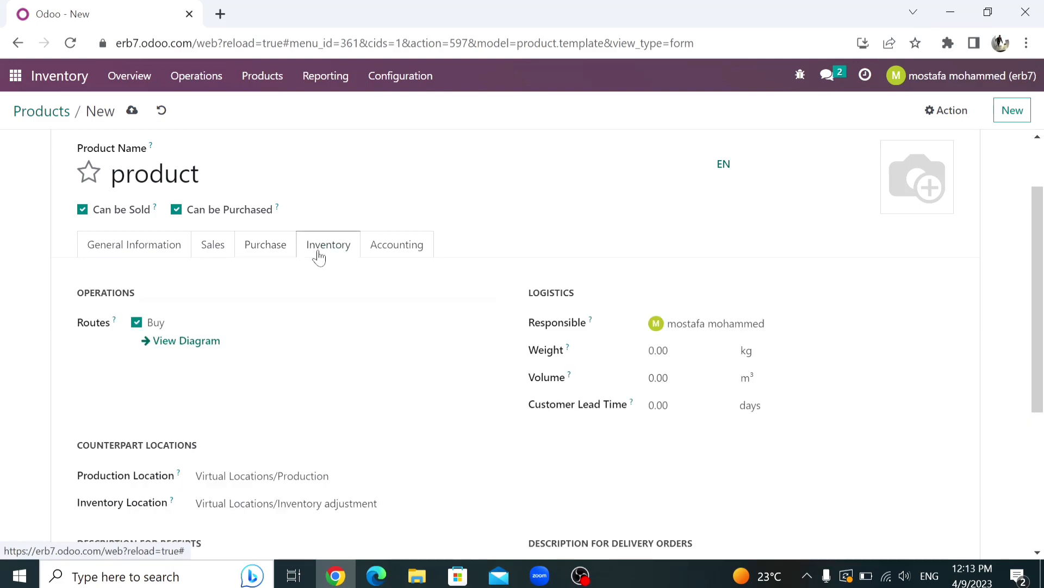
{"action": "left_click_drag", "start_coordinate": [77, 329], "coordinate": [116, 339]}
{"action": "left_click_drag", "start_coordinate": [77, 492], "coordinate": [161, 486]}
{"action": "left_click_drag", "start_coordinate": [78, 504], "coordinate": [158, 506]}
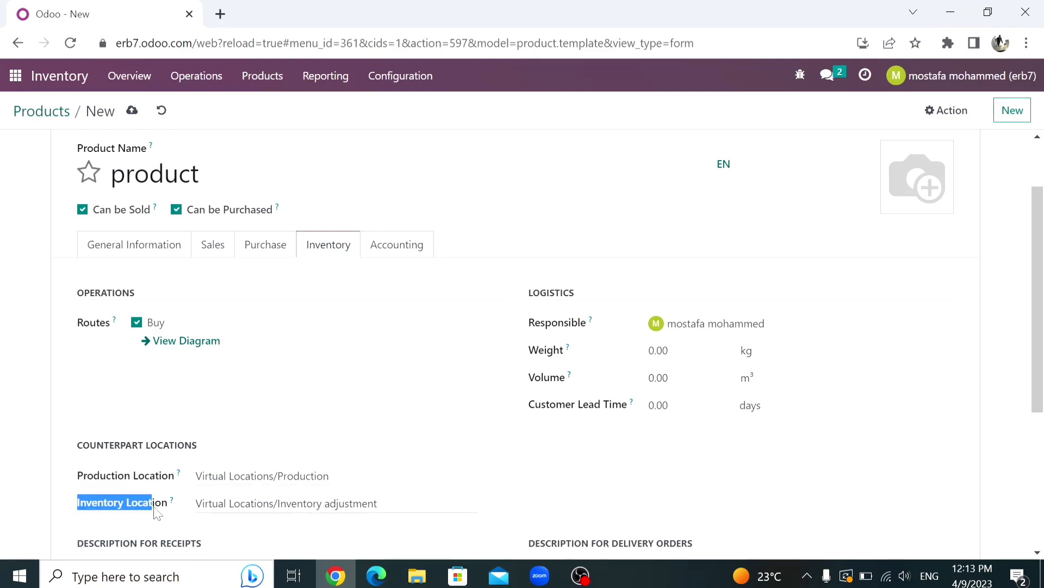
{"action": "left_click_drag", "start_coordinate": [1042, 220], "coordinate": [1042, 298]}
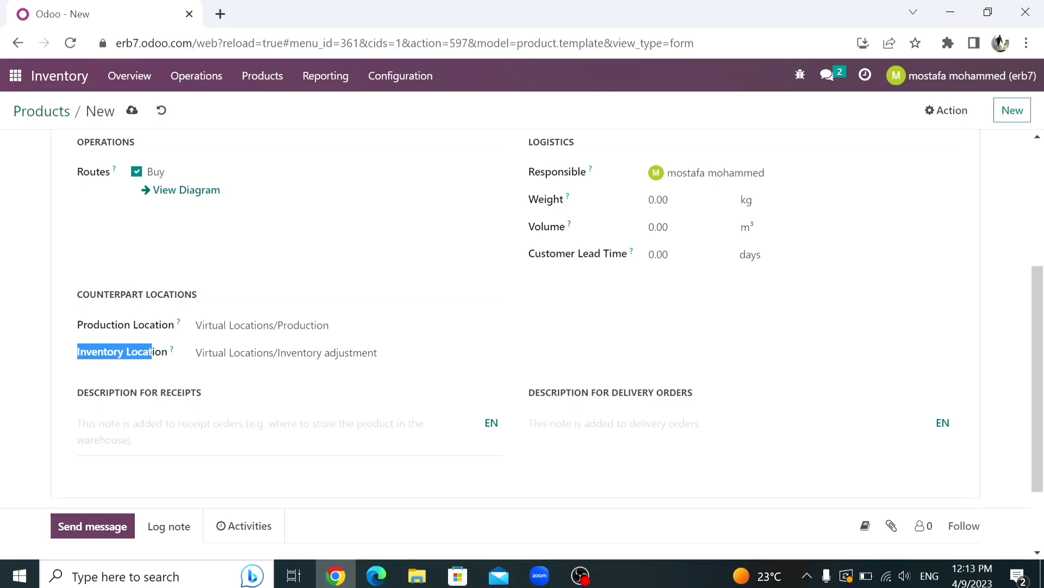
{"action": "left_click", "coordinate": [467, 439]}
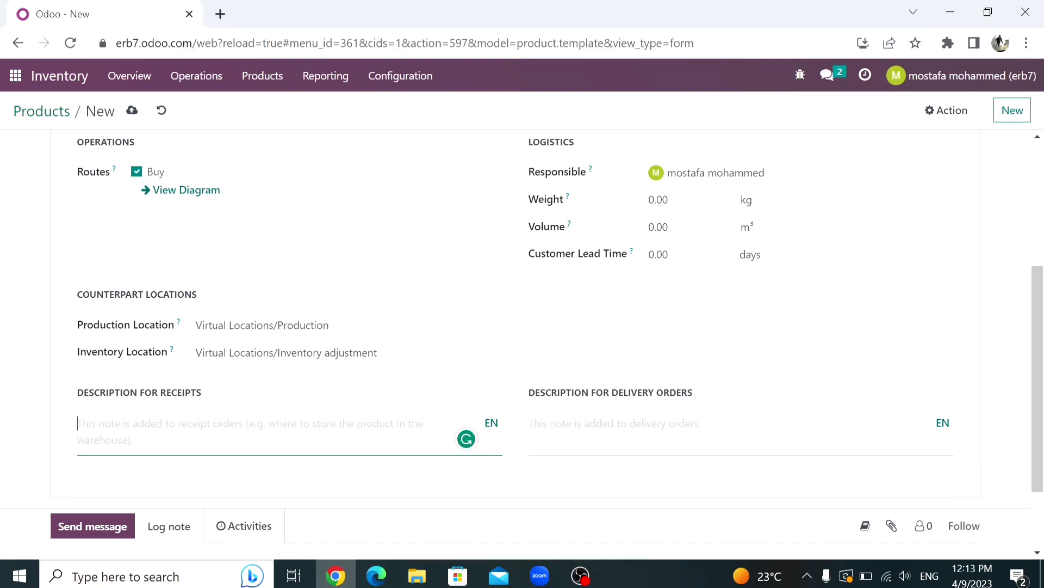
{"action": "left_click", "coordinate": [615, 423]}
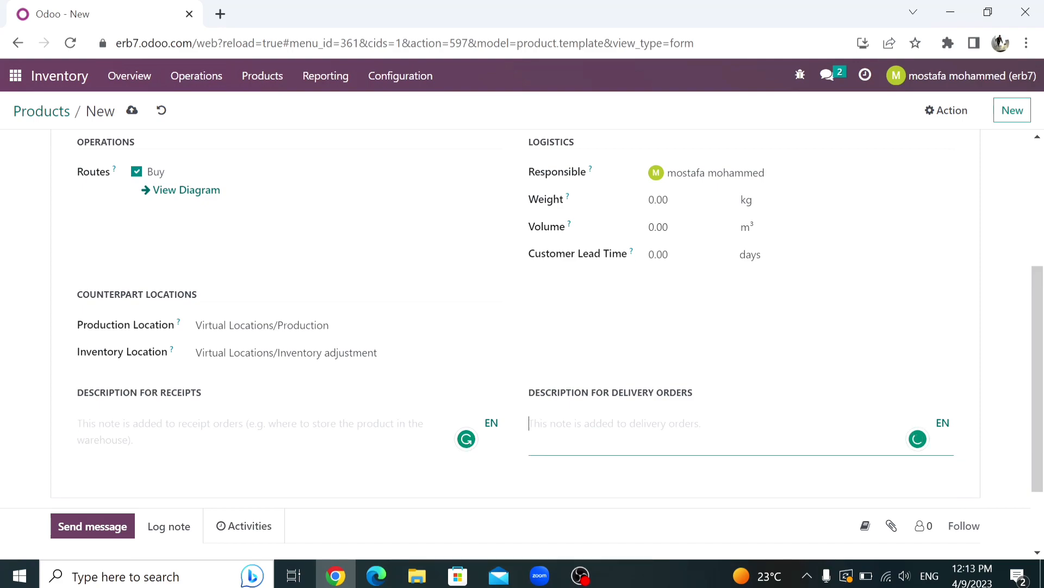
{"action": "scroll", "coordinate": [1037, 381], "scroll_direction": "up", "scroll_amount": 3}
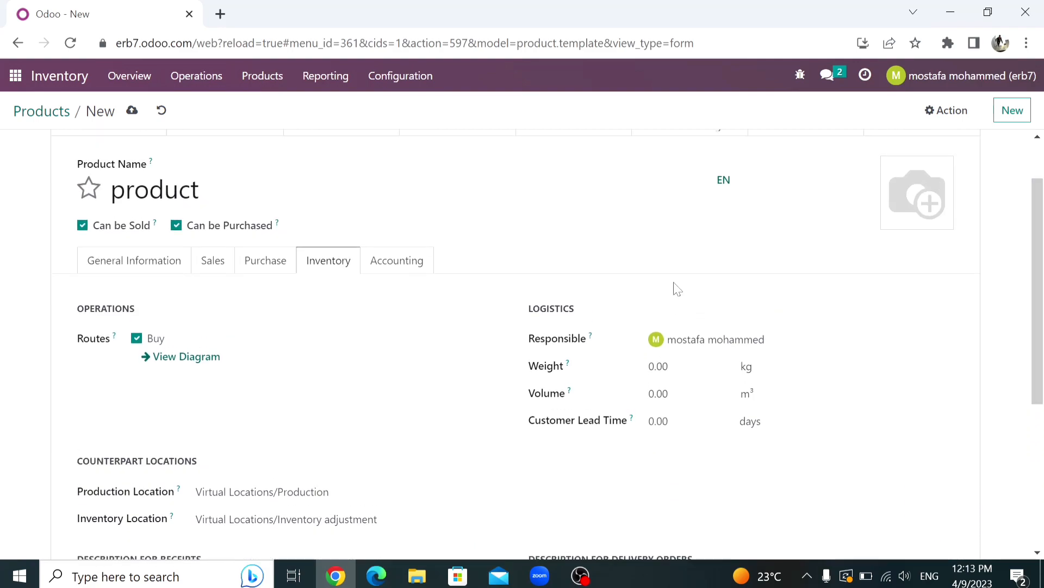
Clear the product's income account and expense account in the accounting section.
{"action": "left_click", "coordinate": [397, 272]}
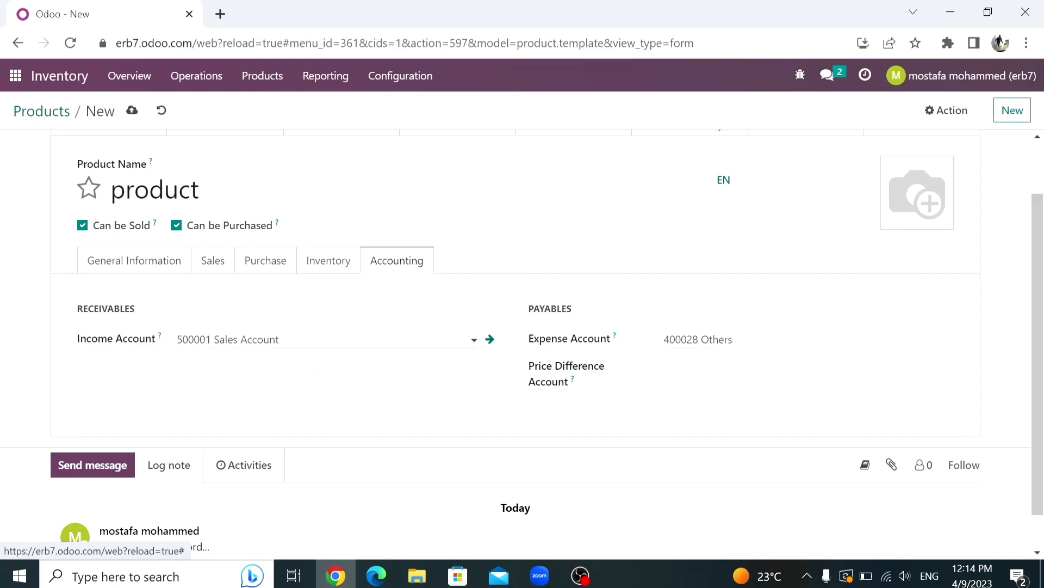
{"action": "left_click", "coordinate": [310, 339]}
{"action": "key", "text": "BackSpace"}
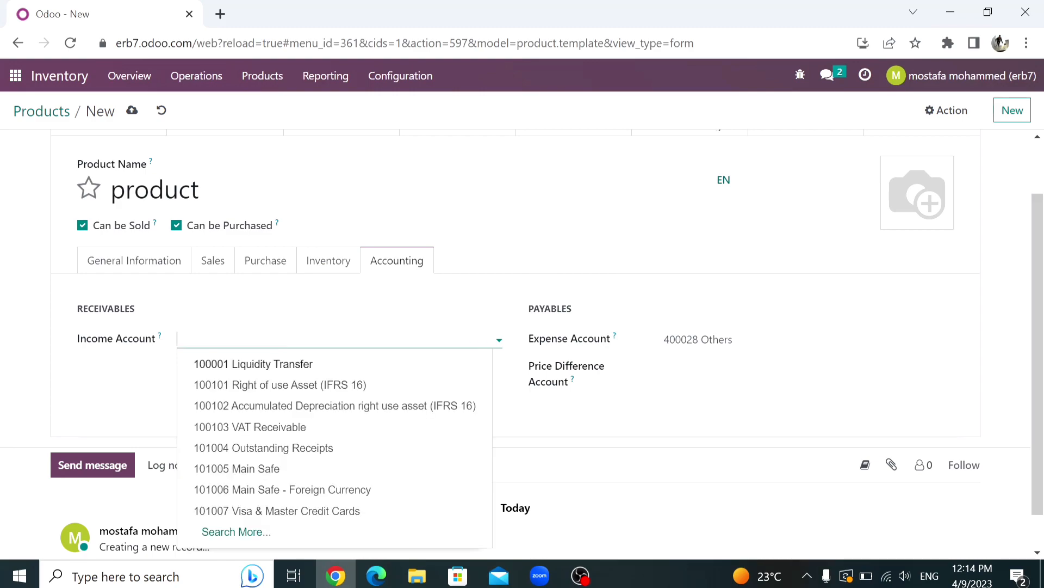
{"action": "left_click", "coordinate": [748, 337]}
{"action": "key", "text": "BackSpace"}
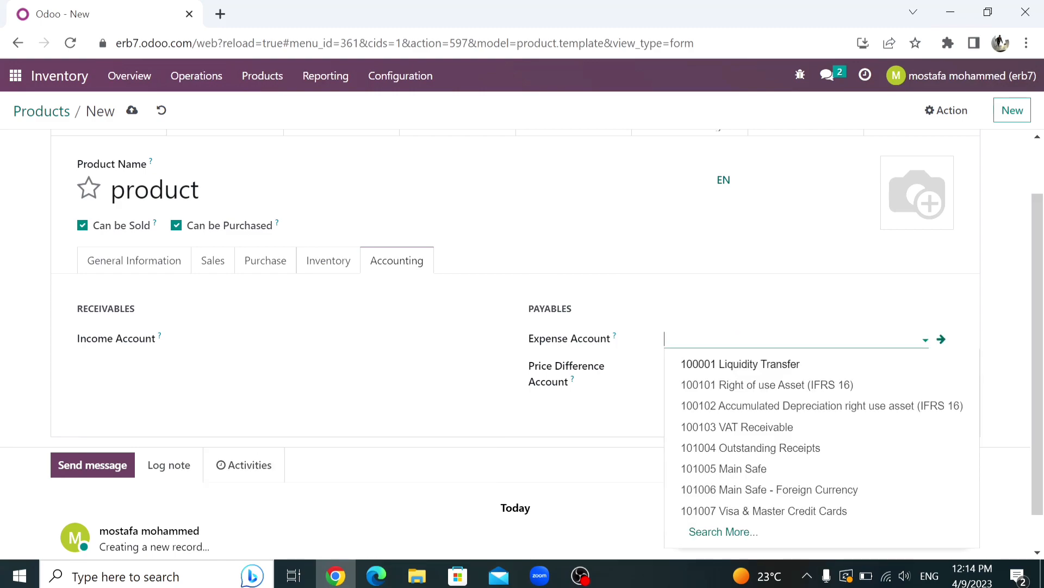
Examine the costing and account properties of the product's category All, and return to the product form.
{"action": "left_click", "coordinate": [129, 272]}
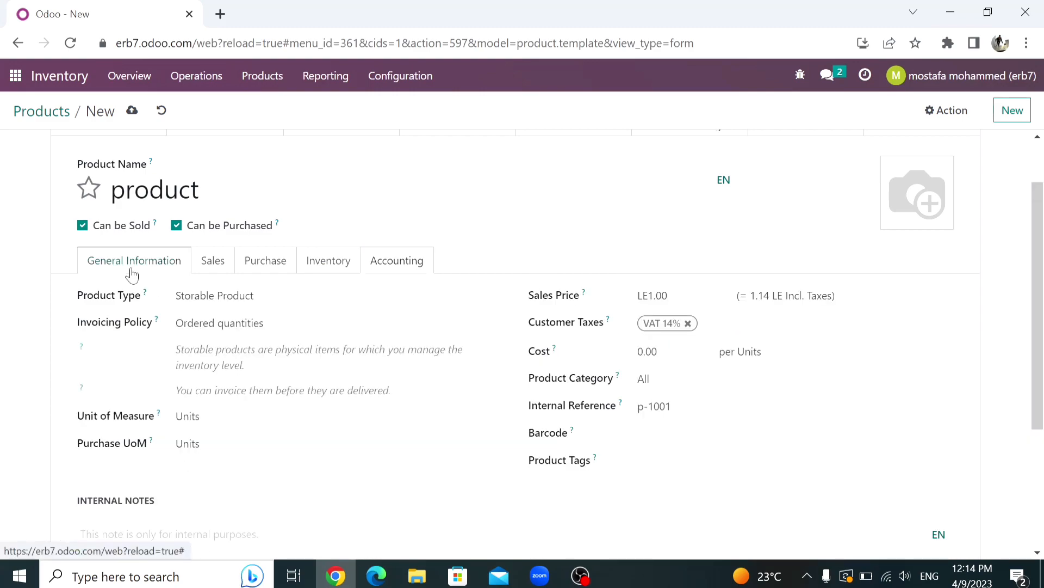
{"action": "left_click_drag", "start_coordinate": [529, 380], "coordinate": [616, 381]}
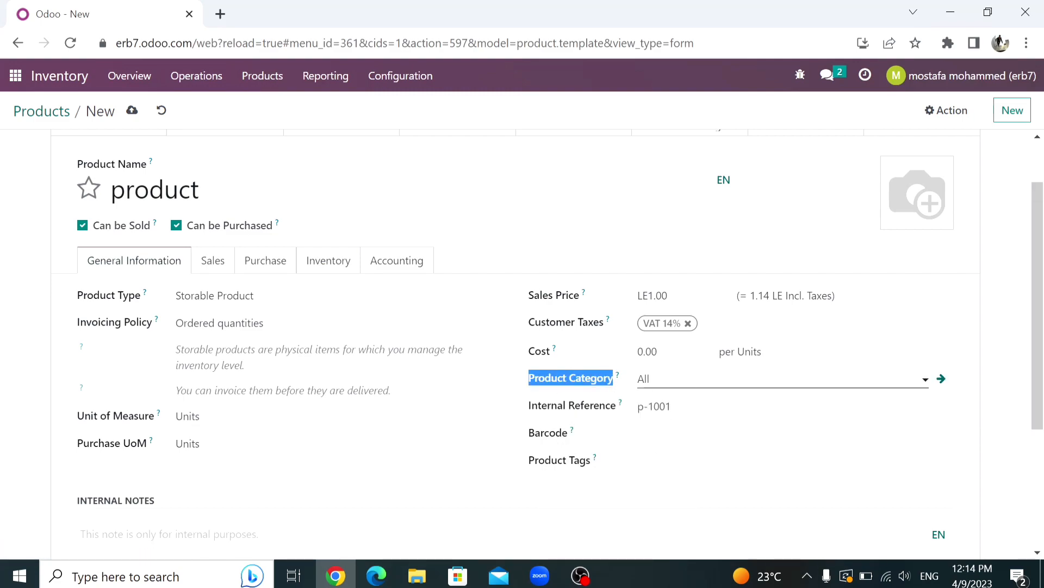
{"action": "left_click", "coordinate": [942, 378]}
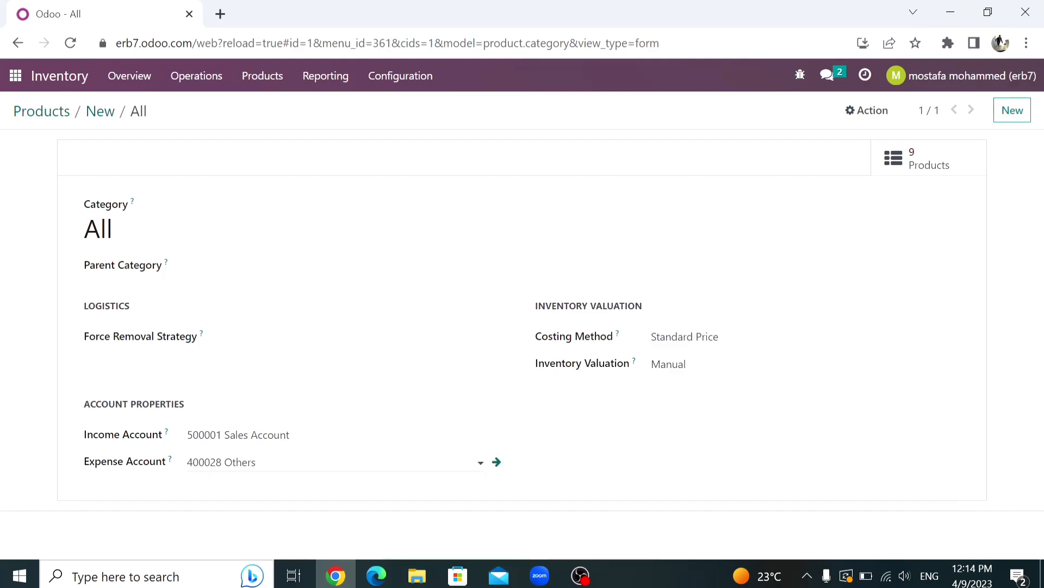
{"action": "left_click", "coordinate": [101, 112]}
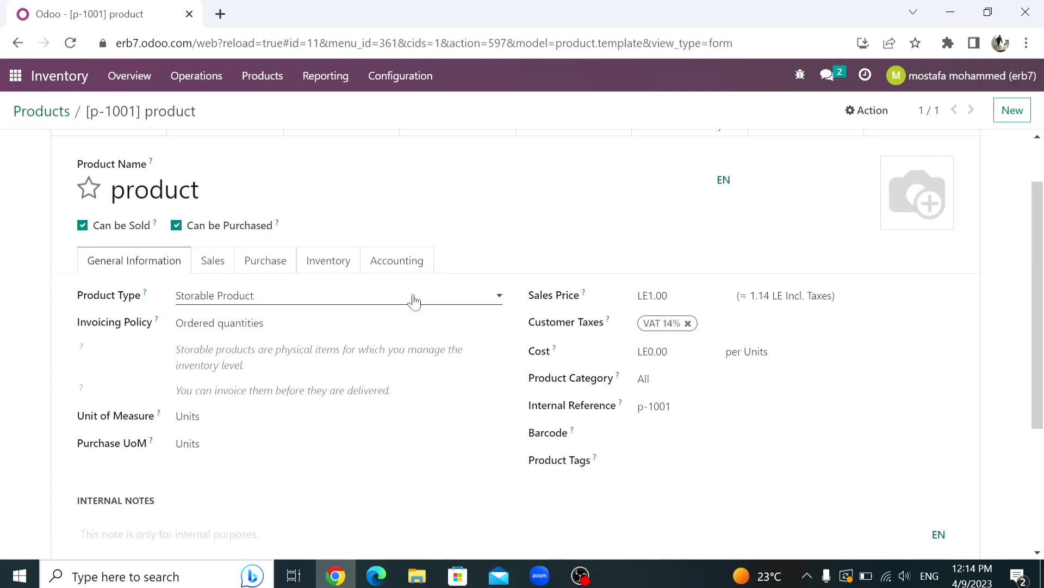
Examine the on-hand, incoming and outgoing quantities in the product's forecasted report, and return to the product form.
{"action": "scroll", "coordinate": [867, 203], "scroll_direction": "up", "scroll_amount": 2}
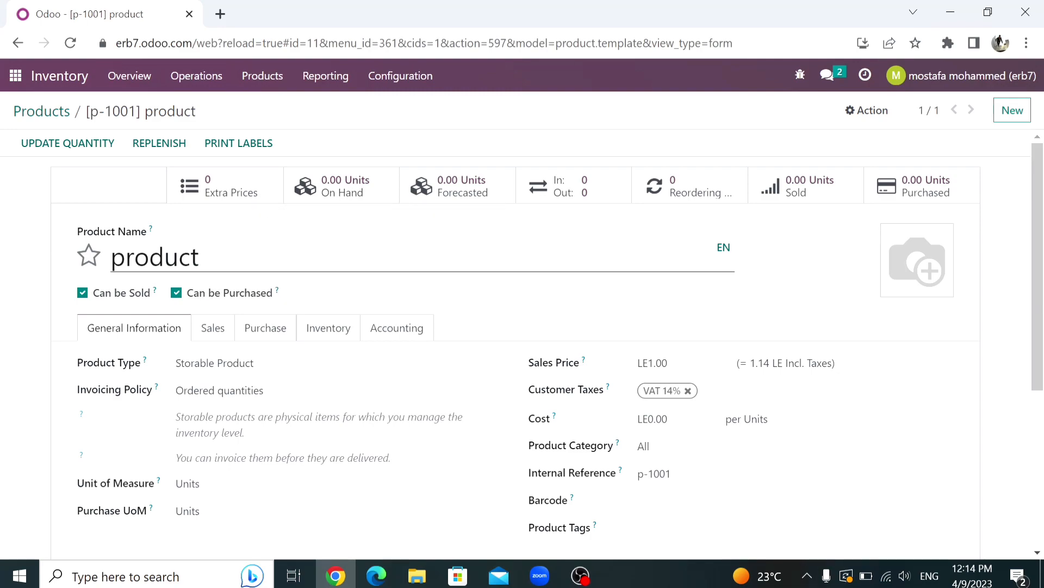
{"action": "left_click", "coordinate": [416, 204]}
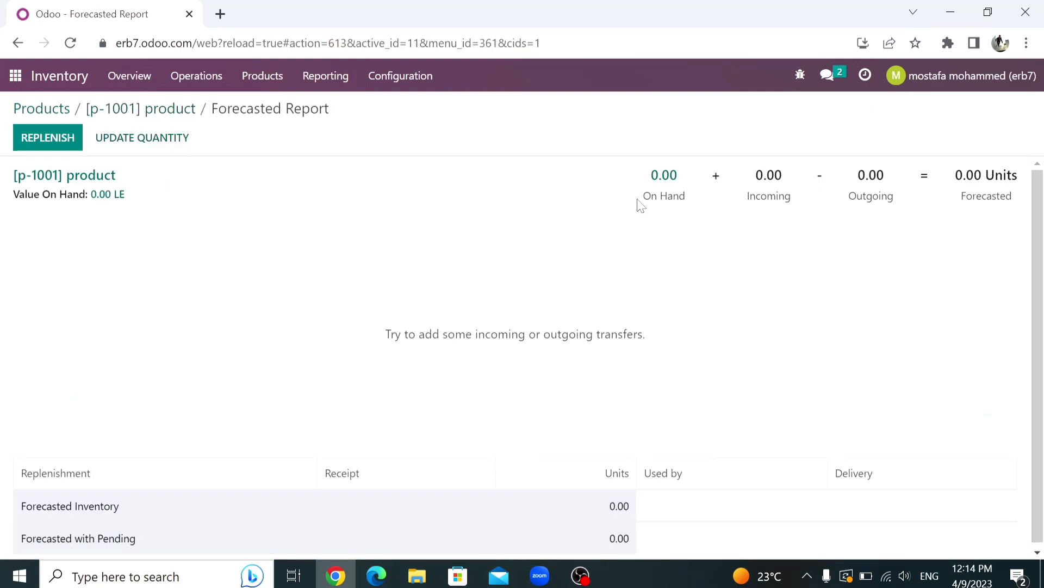
{"action": "left_click_drag", "start_coordinate": [642, 205], "coordinate": [779, 199]}
{"action": "left_click_drag", "start_coordinate": [848, 199], "coordinate": [889, 198]}
{"action": "left_click", "coordinate": [768, 196]}
{"action": "left_click", "coordinate": [170, 120]}
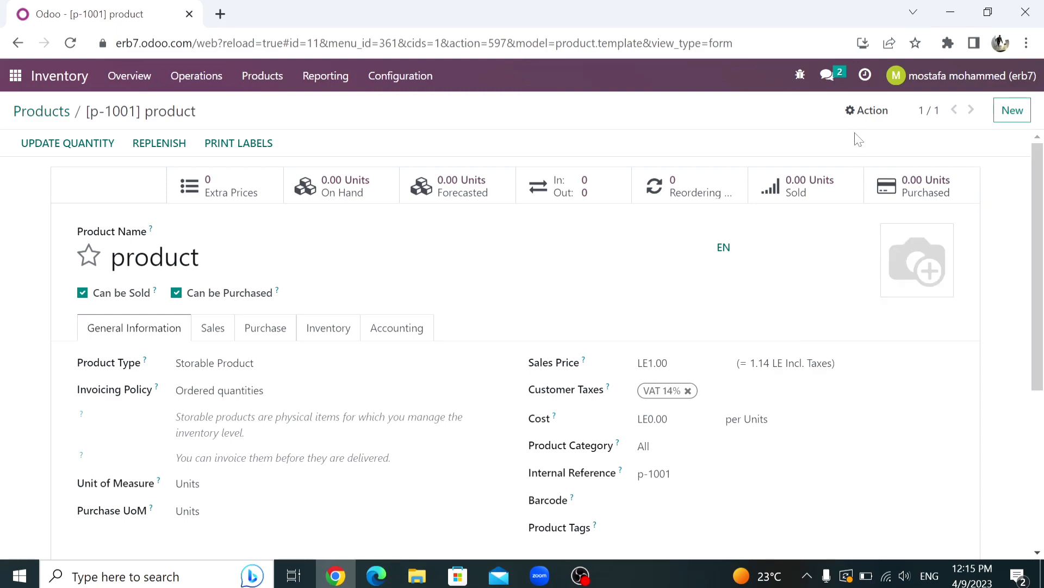
Generate the product's pricelist report to view its prices by quantity, and return to the product form.
{"action": "left_click", "coordinate": [859, 115]}
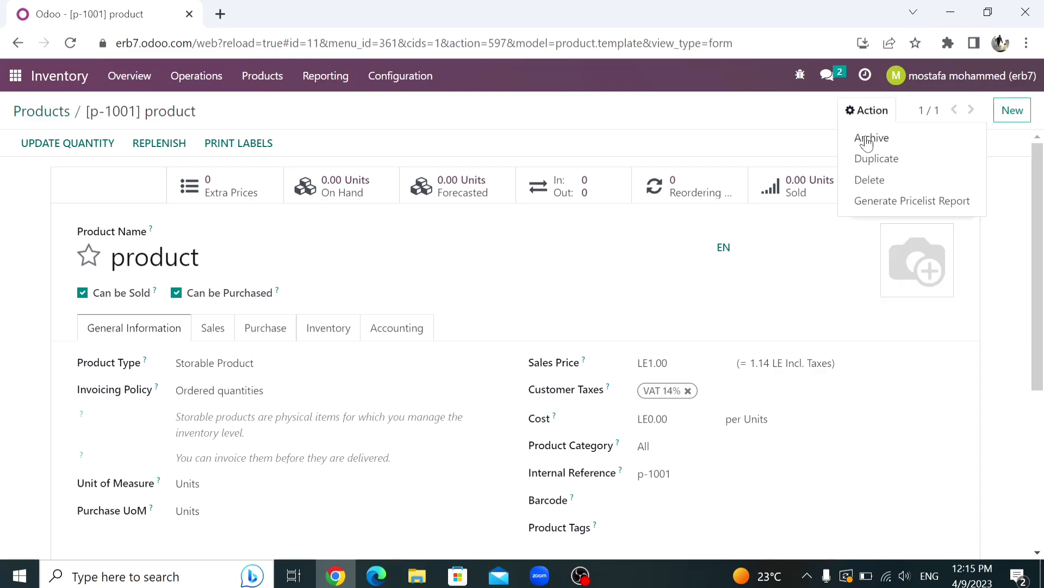
{"action": "left_click", "coordinate": [884, 203]}
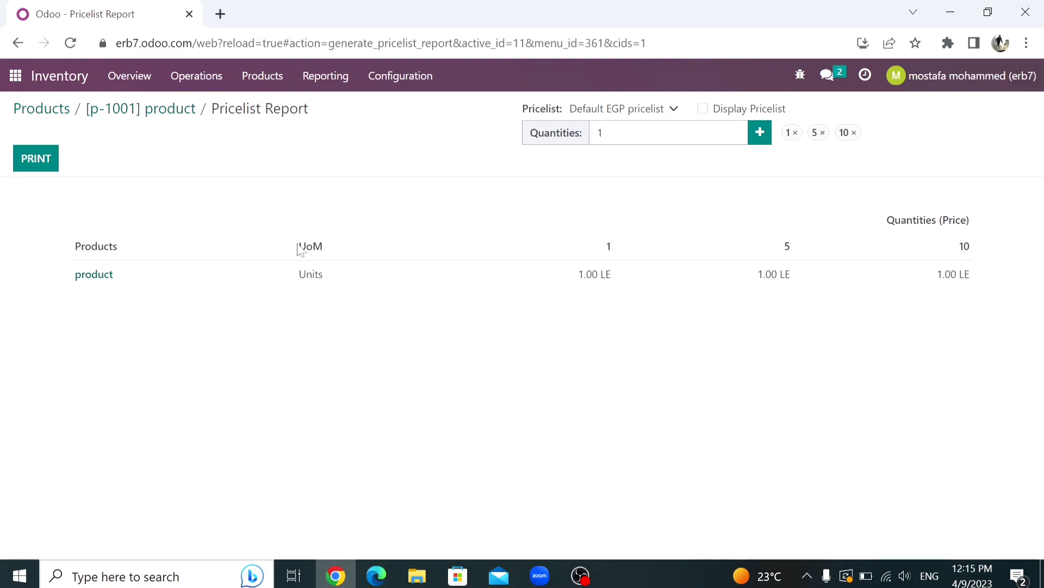
{"action": "left_click", "coordinate": [162, 116]}
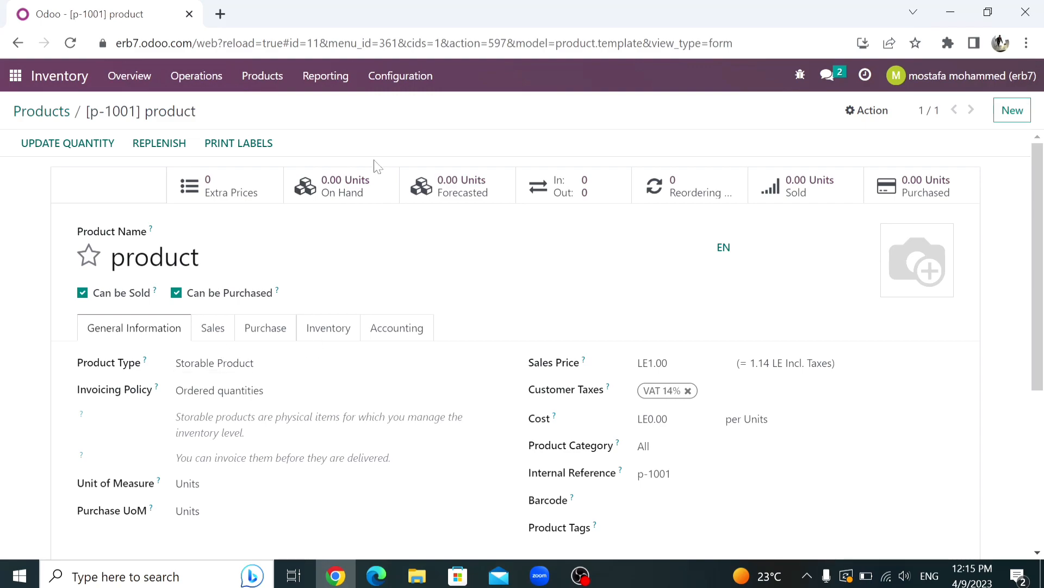